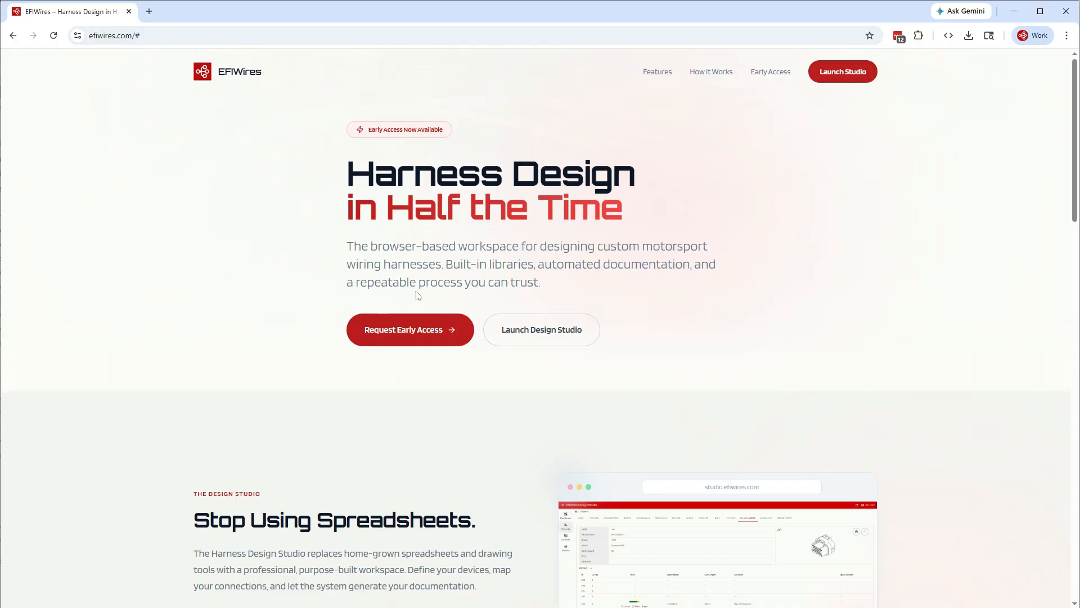
# Step: Look through the EFIWires home page, then launch the Design Studio and open its registration form
pyautogui.scroll(-10, 352, 324)
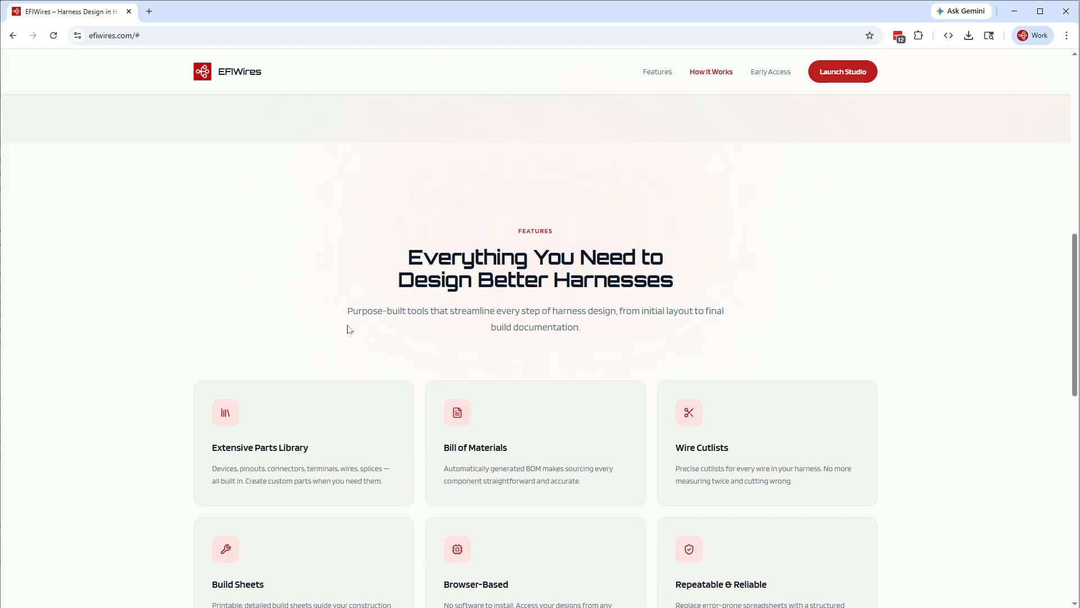
pyautogui.scroll(-10, 653, 265)
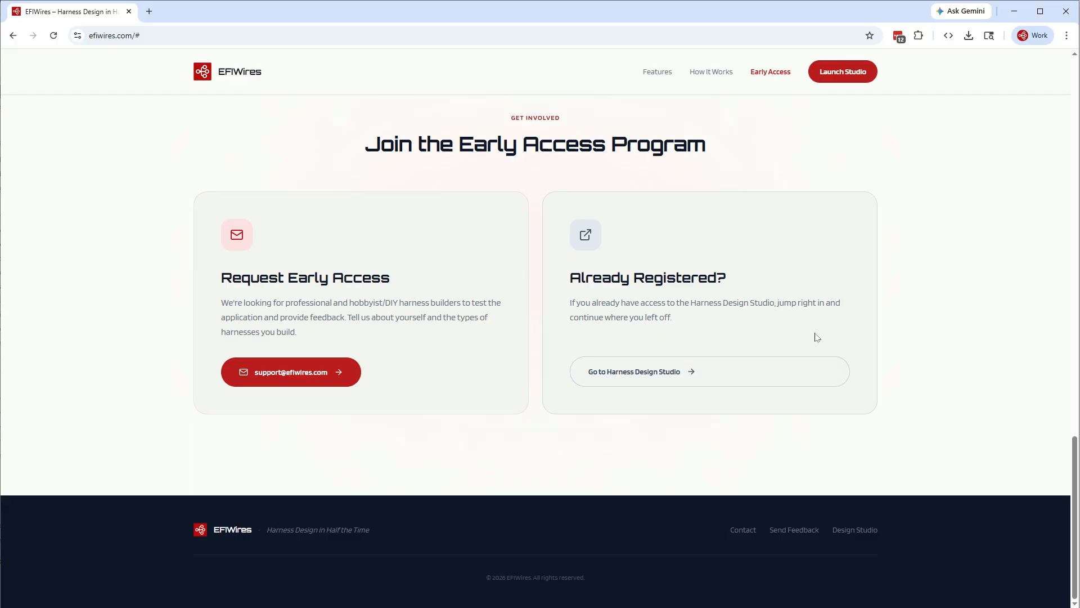
pyautogui.click(847, 77)
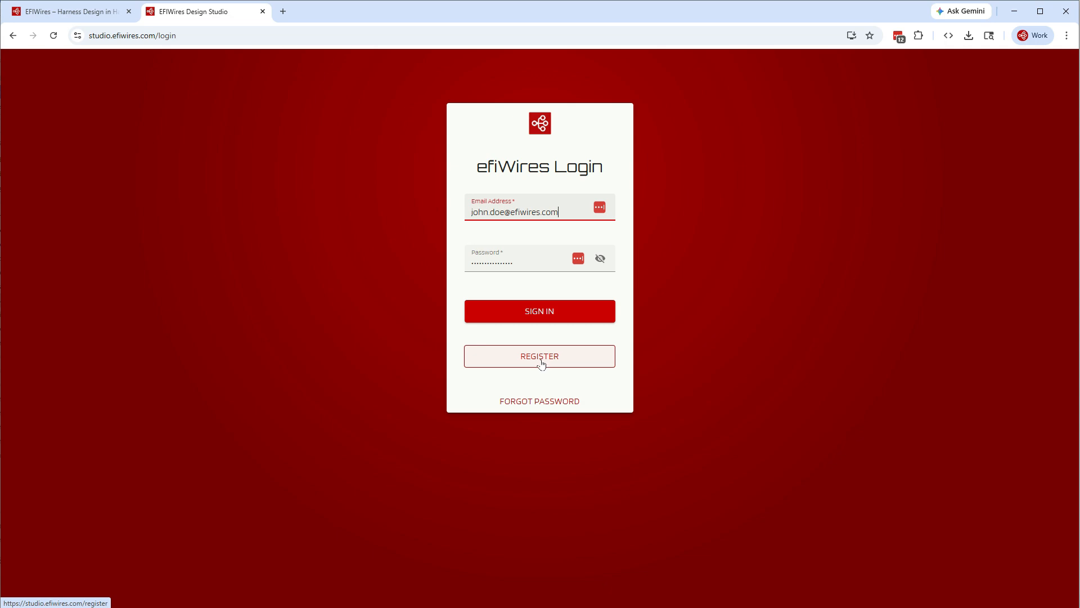
pyautogui.click(539, 363)
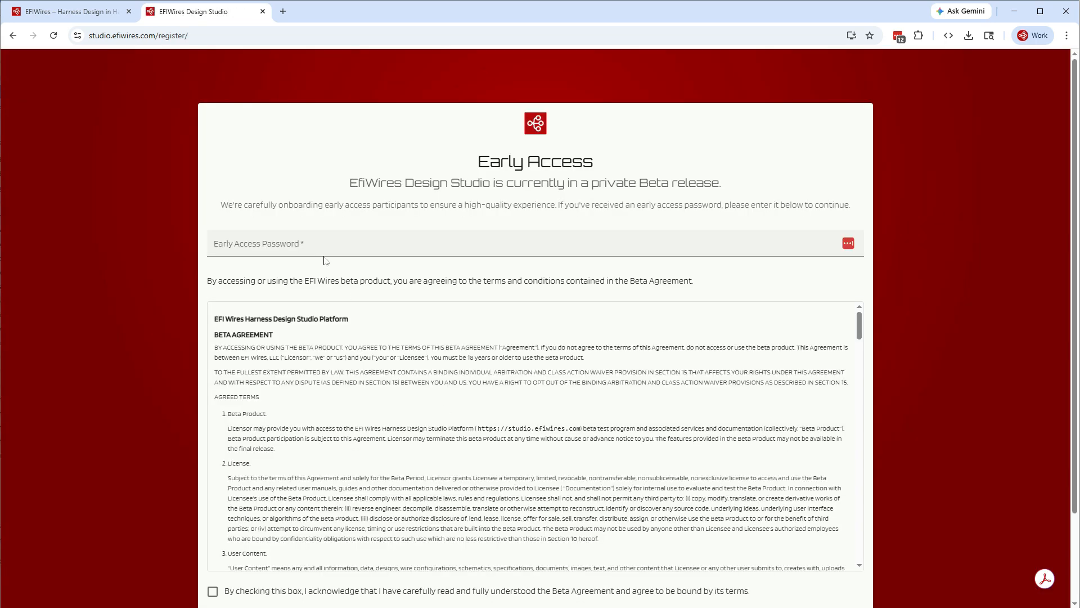
# Step: Read through the Beta Agreement on the Early Access registration form and acknowledge its terms
pyautogui.click(253, 245)
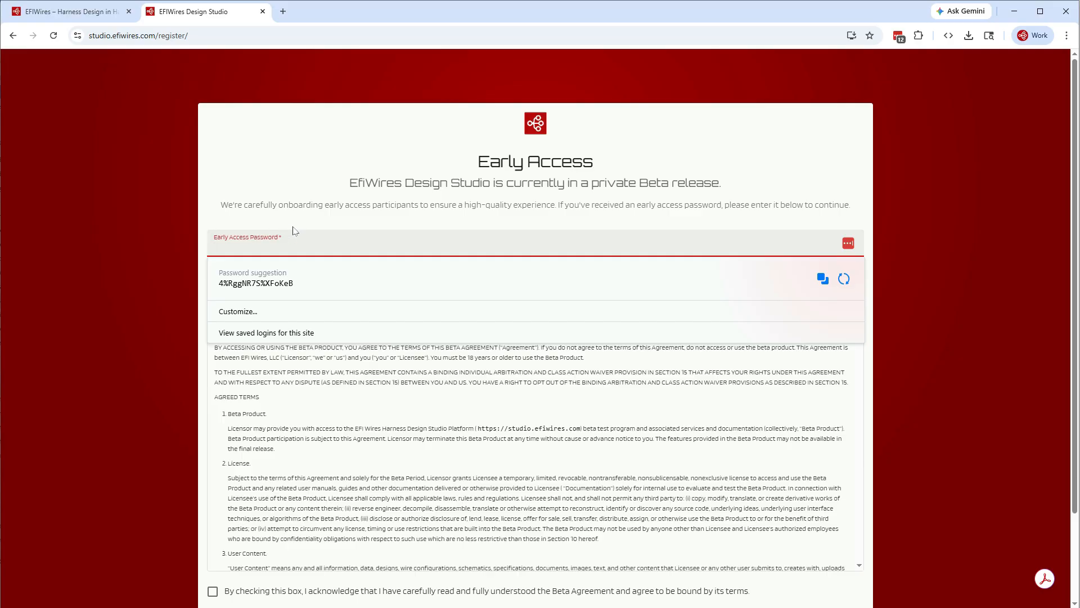
pyautogui.click(317, 269)
pyautogui.scroll(-9, 315, 370)
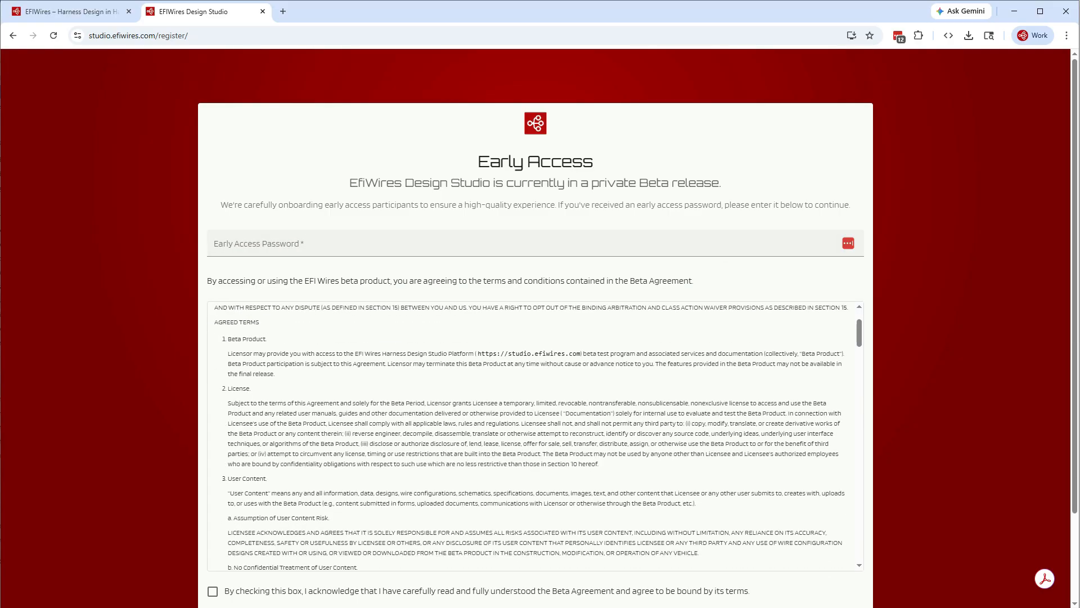
pyautogui.scroll(-2, 166, 343)
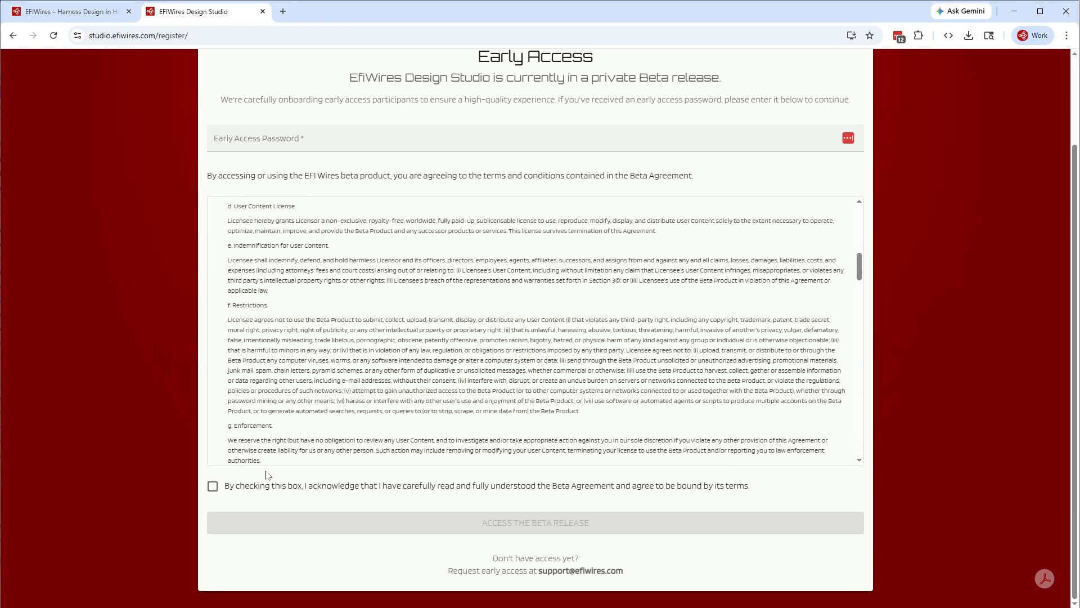
pyautogui.click(212, 486)
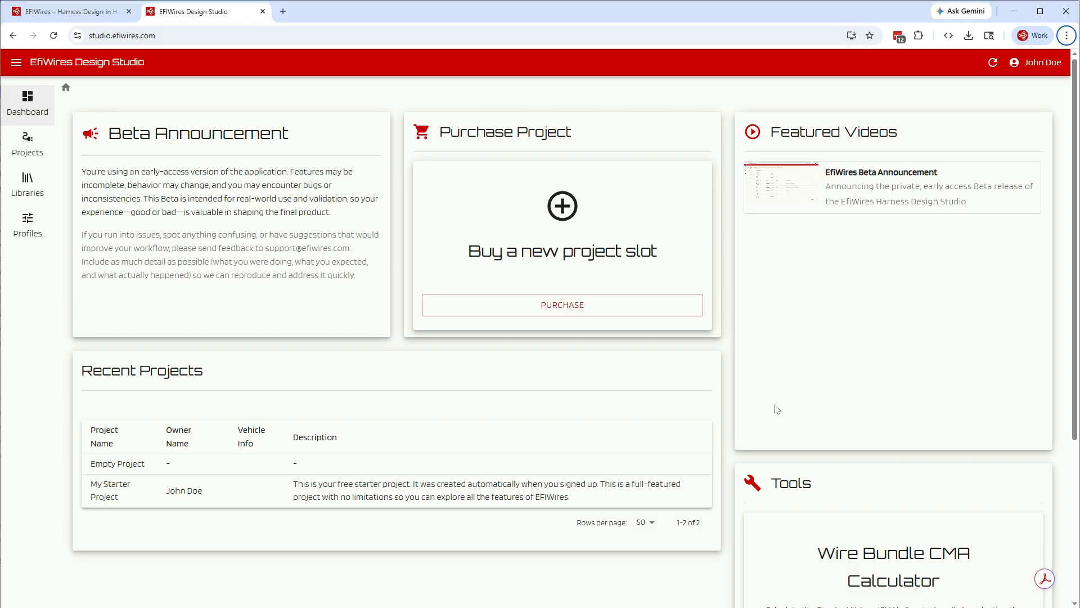
# Step: Enter four 20 AWG wires in the dashboard's Wire Bundle CMA Calculator
pyautogui.scroll(-4, 793, 419)
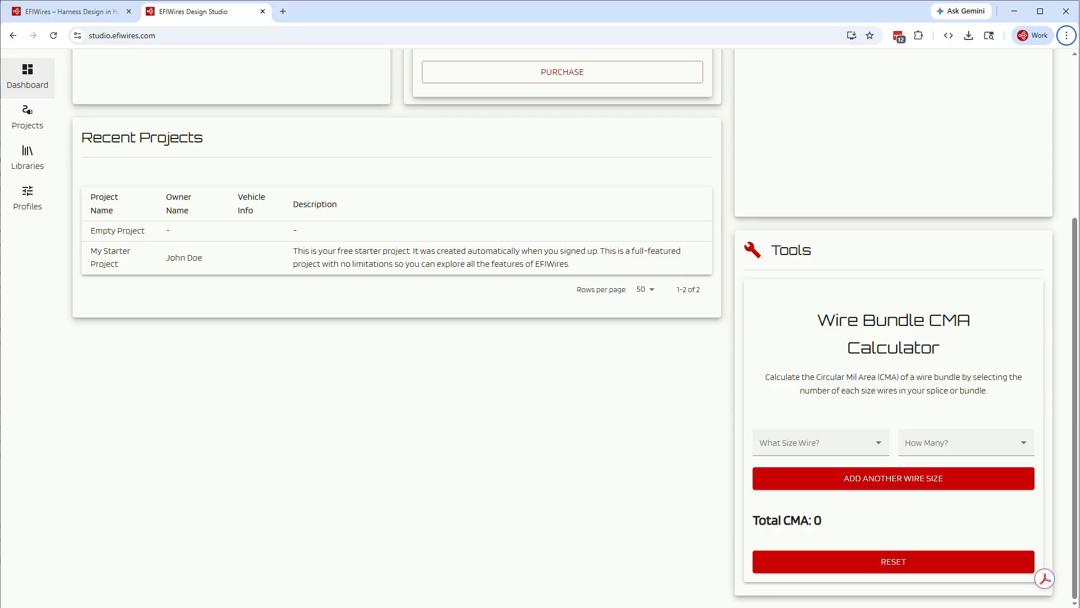
pyautogui.click(812, 448)
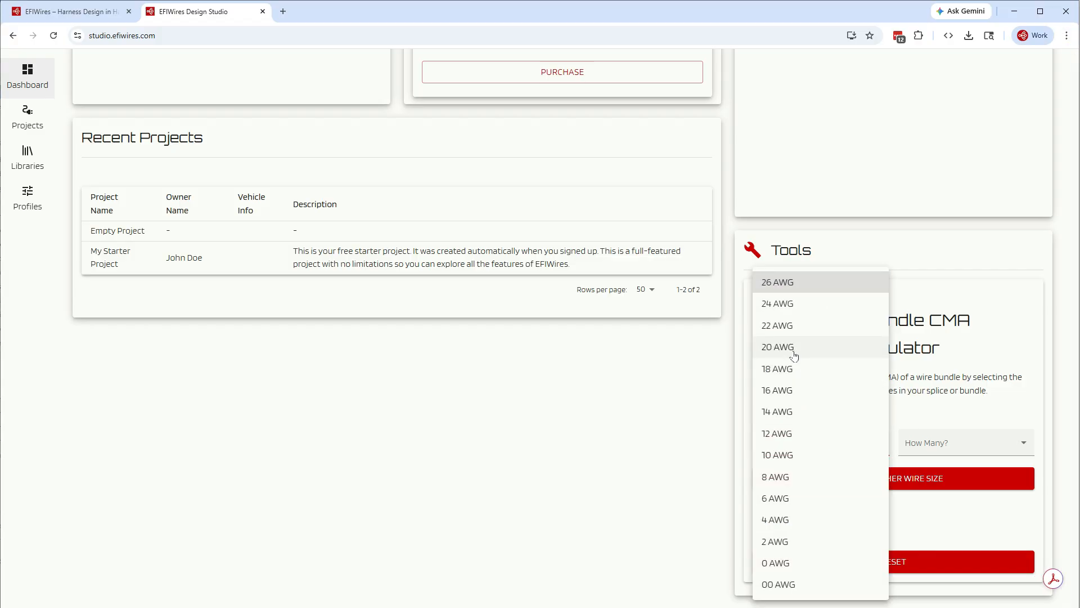
pyautogui.click(794, 347)
pyautogui.click(934, 445)
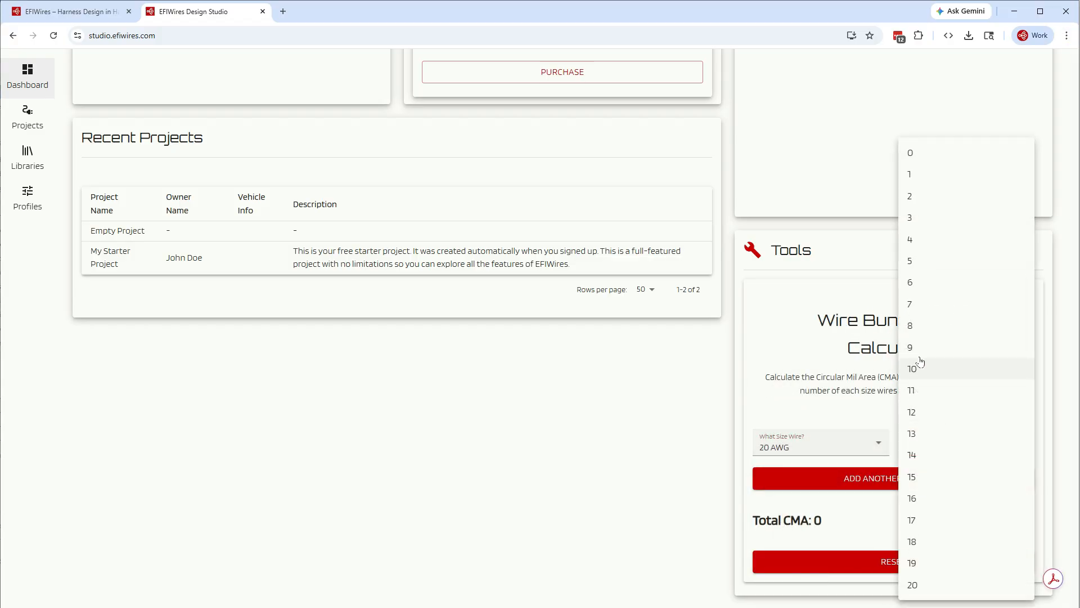
pyautogui.click(921, 242)
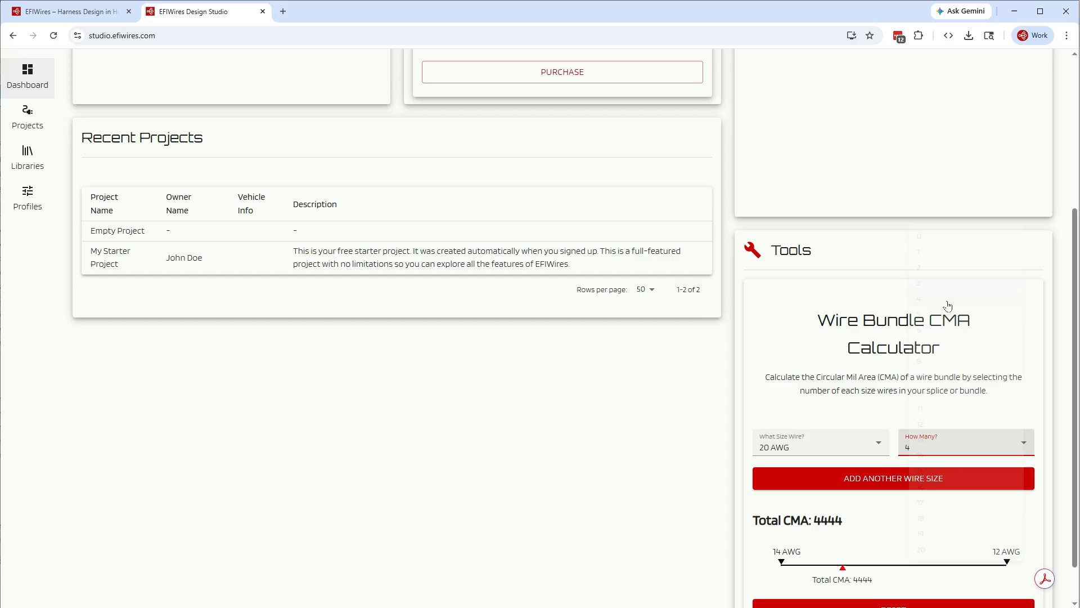
# Step: Add six 18 AWG wires as a second size in the CMA calculator, and reset the calculation
pyautogui.click(815, 481)
pyautogui.click(808, 482)
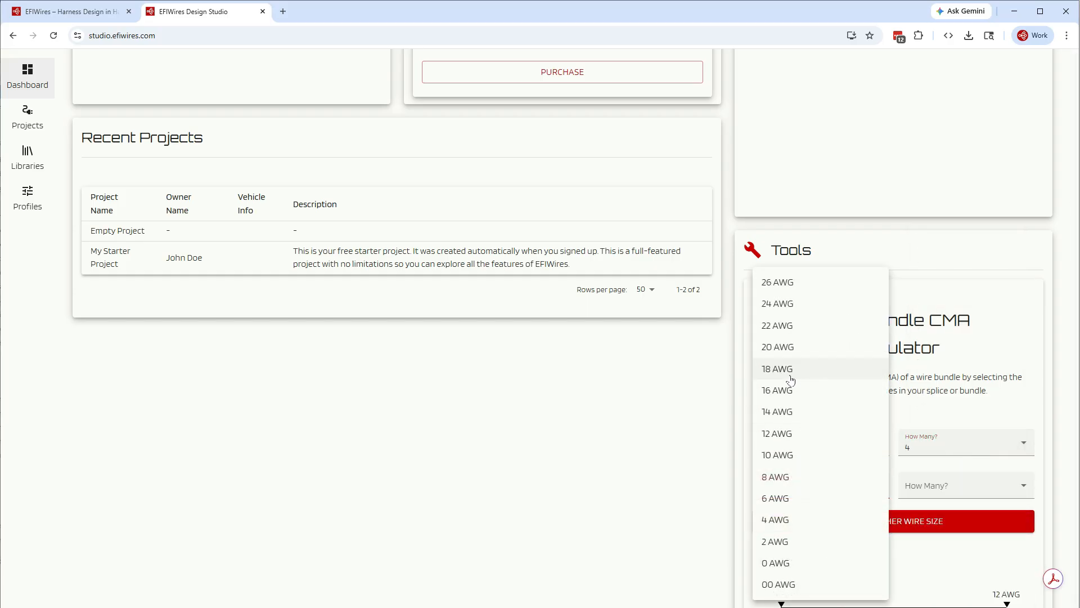
pyautogui.click(791, 380)
pyautogui.click(923, 487)
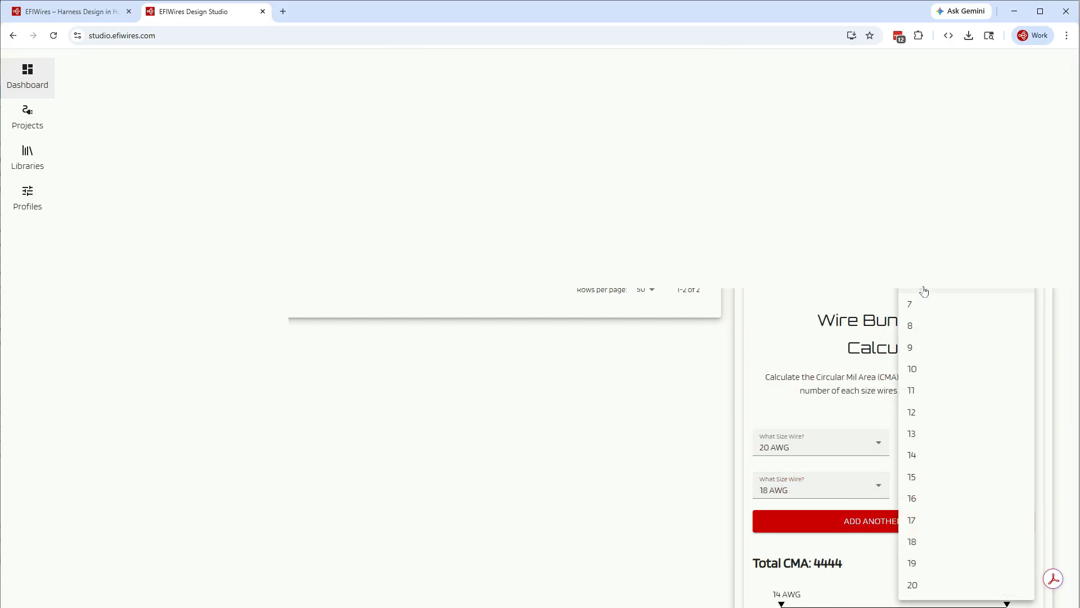
pyautogui.click(924, 291)
pyautogui.scroll(-2, 849, 483)
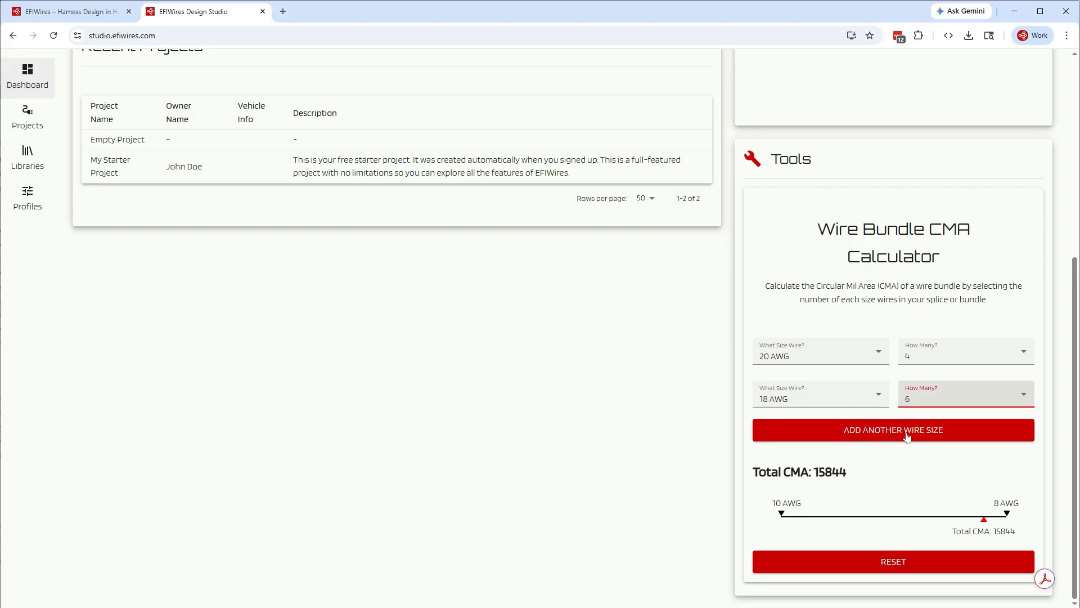
pyautogui.click(865, 569)
pyautogui.scroll(4, 236, 511)
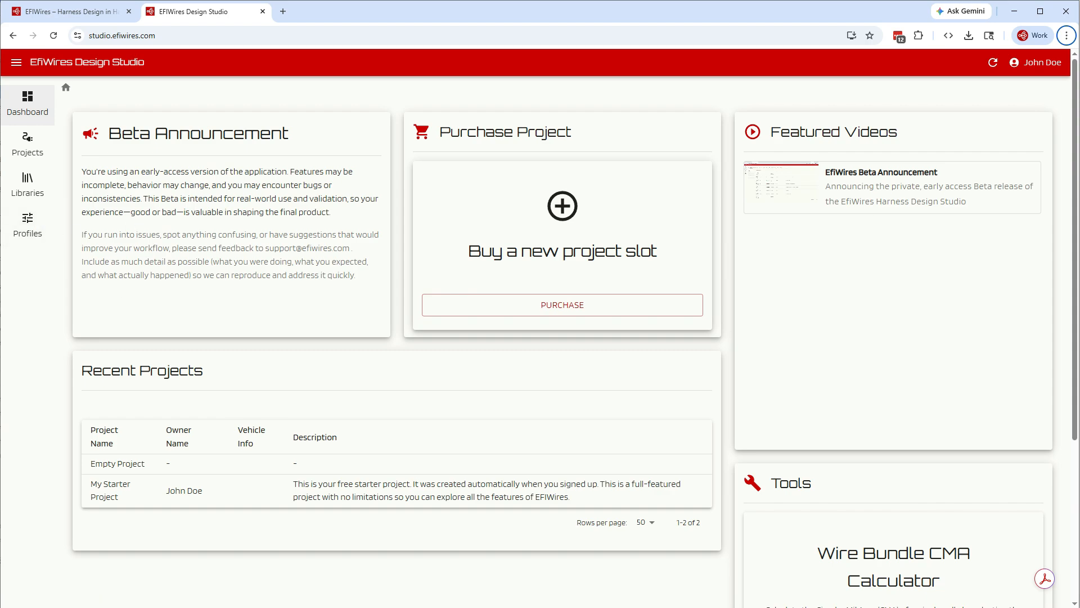
# Step: Examine the wire defaults of the Holley EFI profile, including circuit functions, colors, lengths and sizes
pyautogui.click(29, 225)
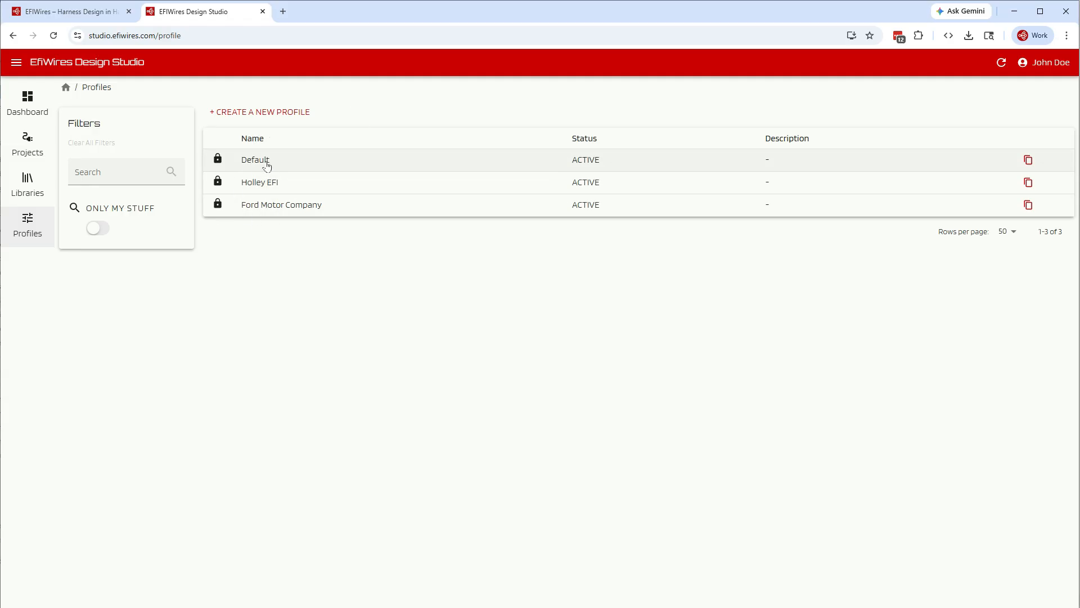
pyautogui.click(249, 184)
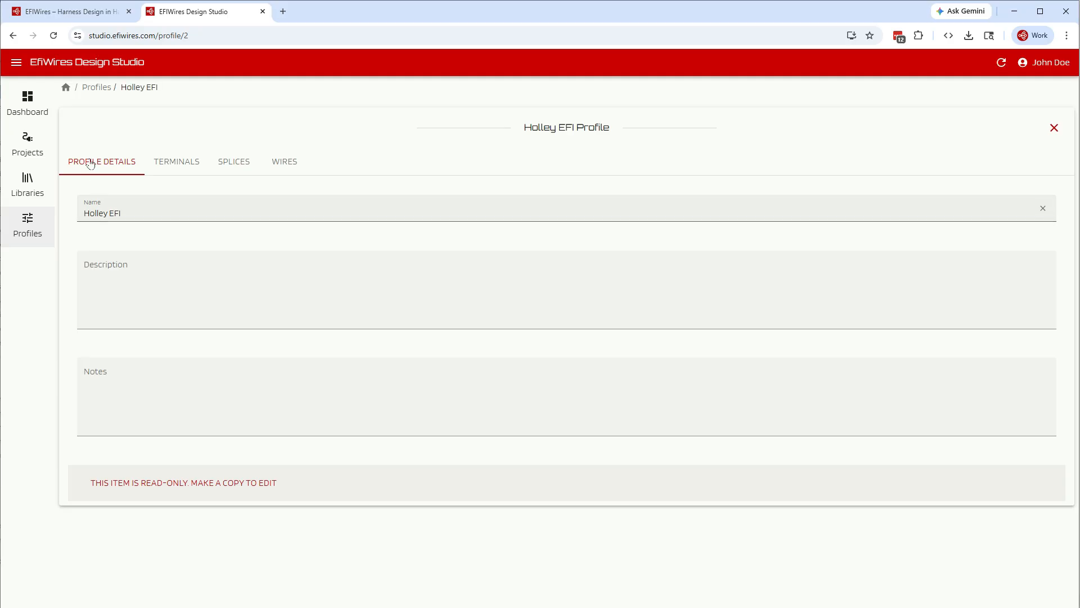
pyautogui.click(285, 163)
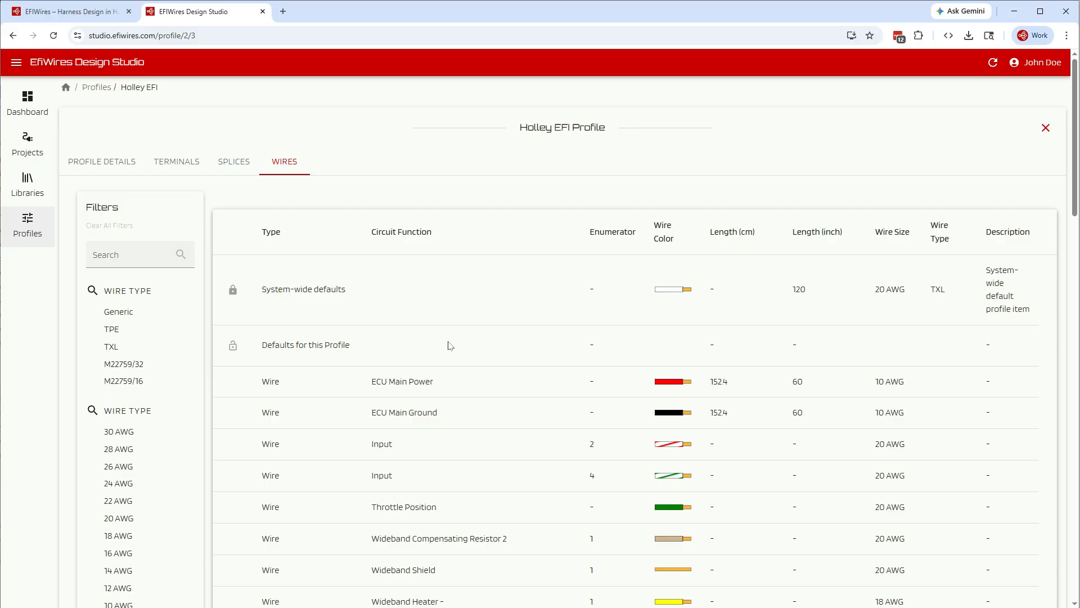
pyautogui.scroll(-7, 559, 449)
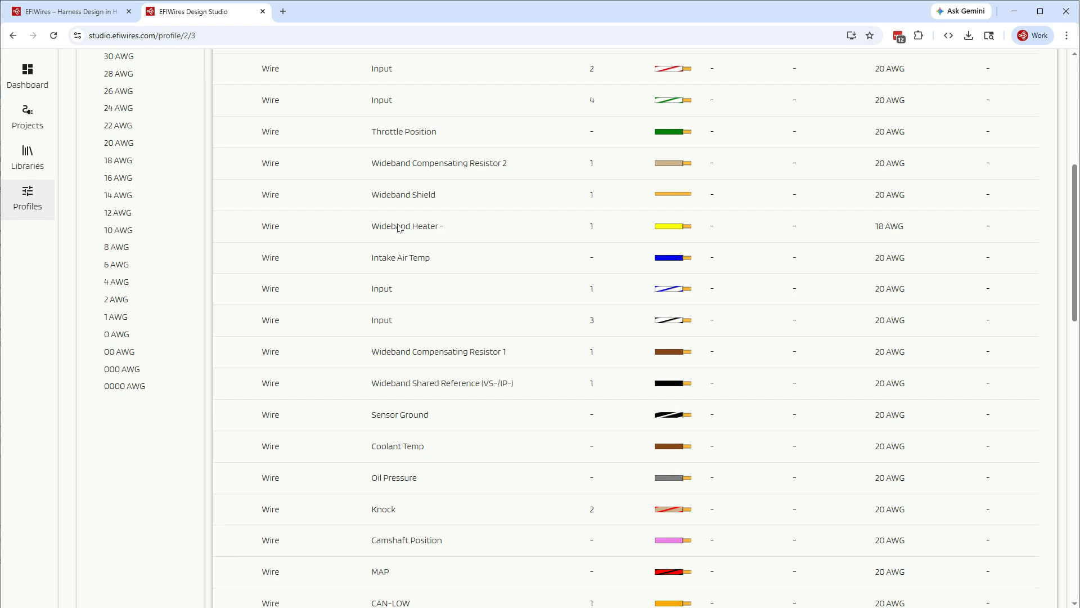
pyautogui.scroll(6, 392, 336)
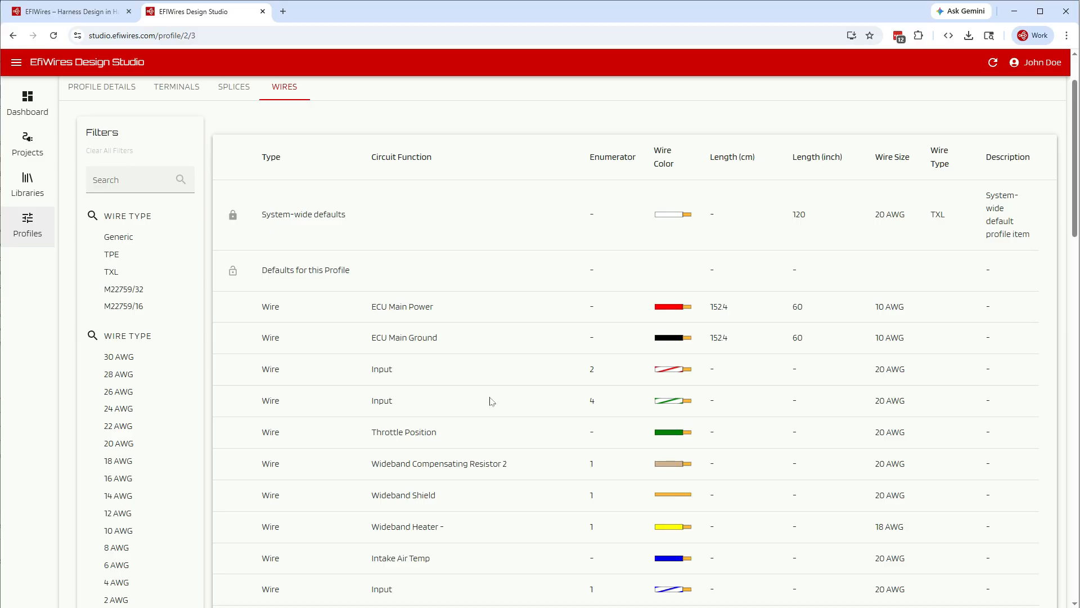
pyautogui.scroll(-3, 466, 403)
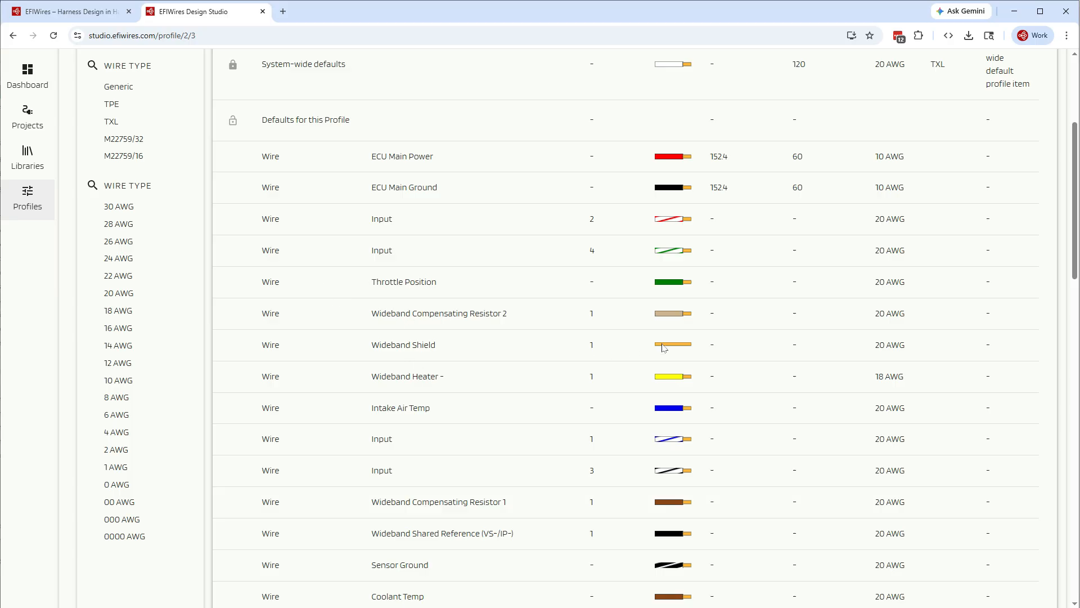
pyautogui.scroll(-4, 580, 464)
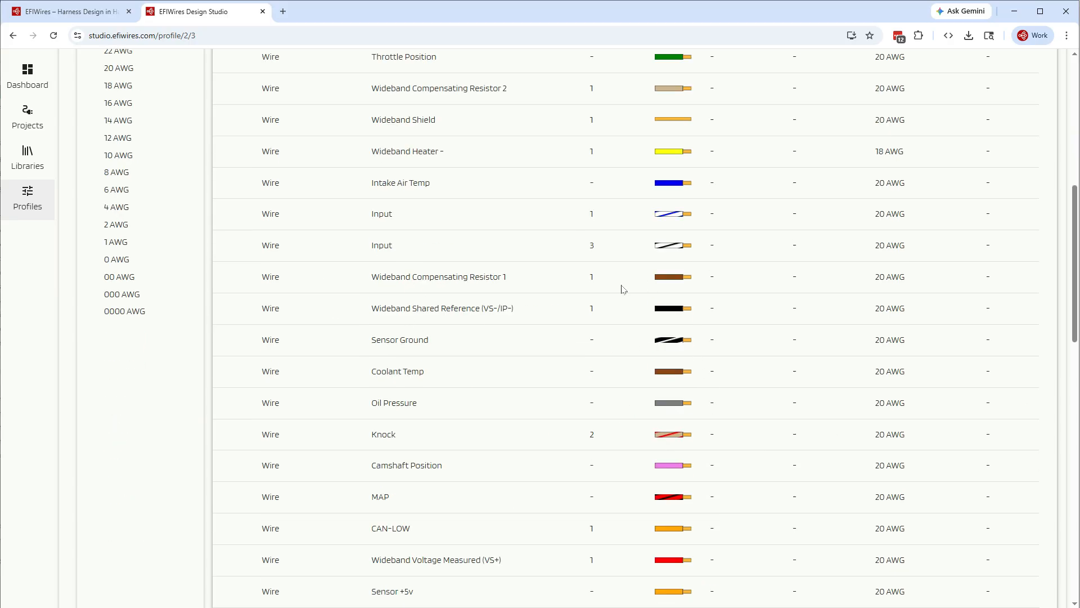
pyautogui.scroll(6, 801, 414)
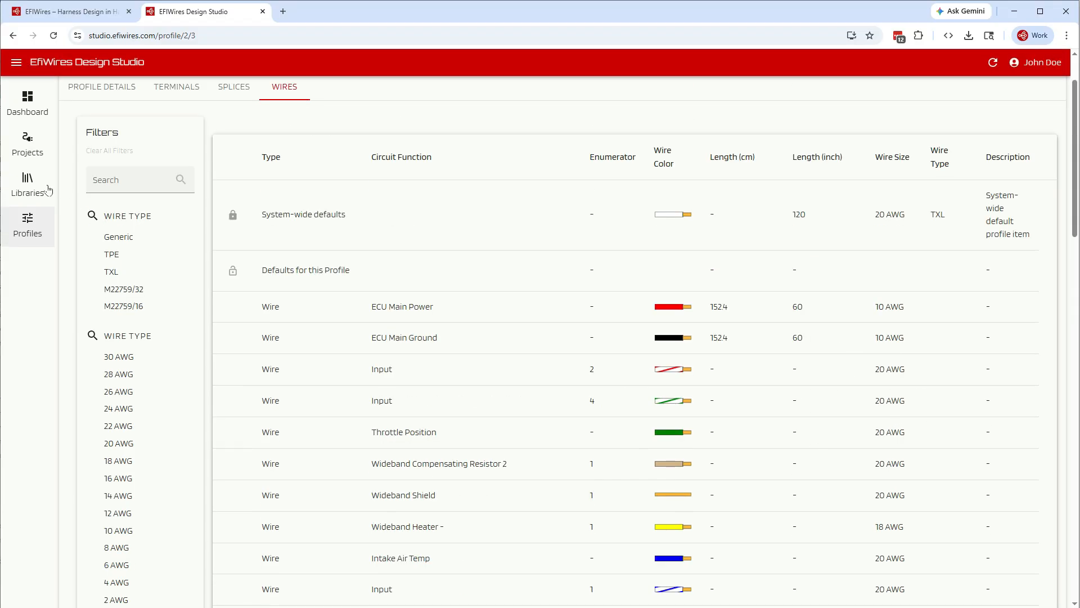
# Step: Examine the connector details and pin assignments of the General Motors D510C ignition coil in the device library
pyautogui.click(27, 184)
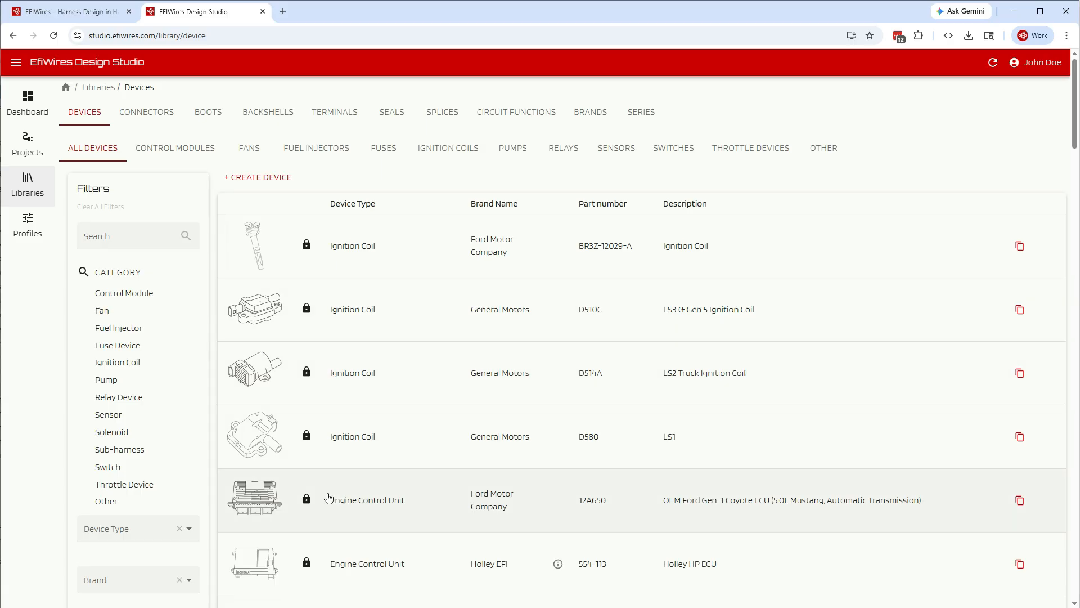
pyautogui.click(267, 318)
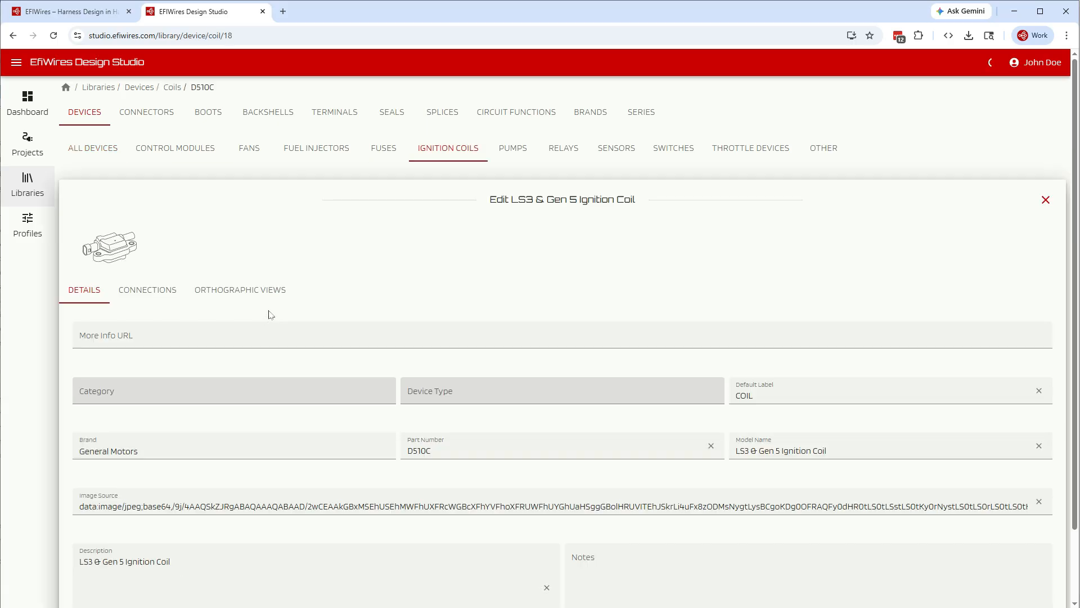
pyautogui.click(150, 290)
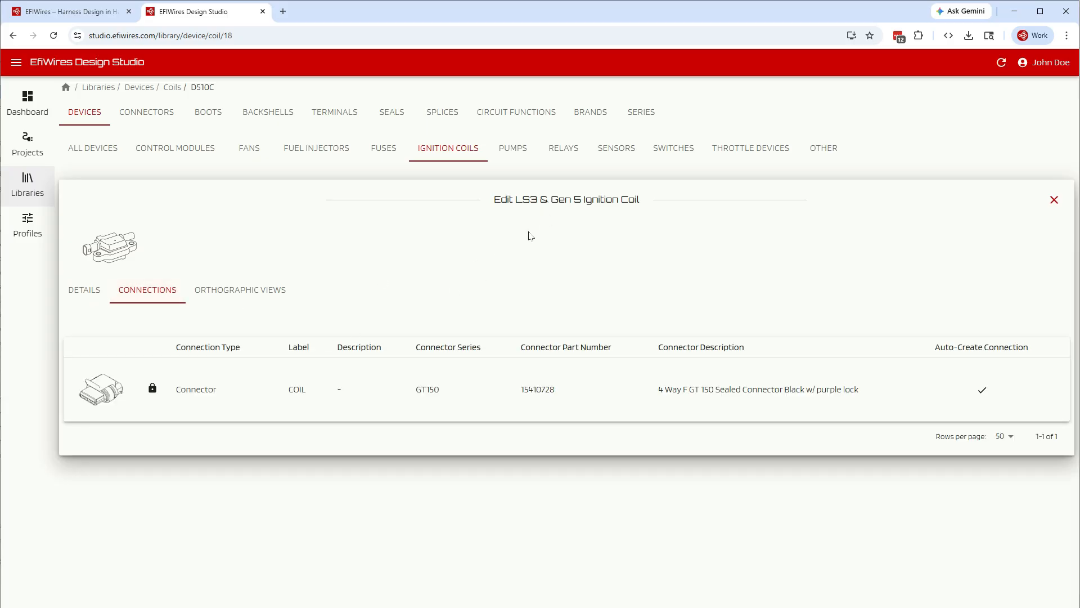
pyautogui.click(193, 389)
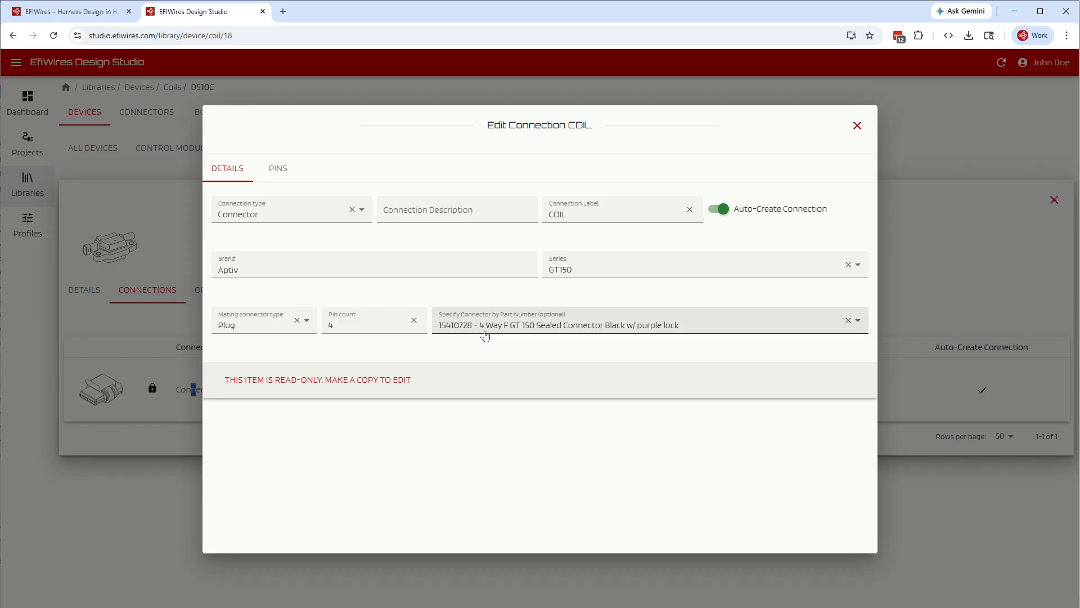
pyautogui.click(279, 172)
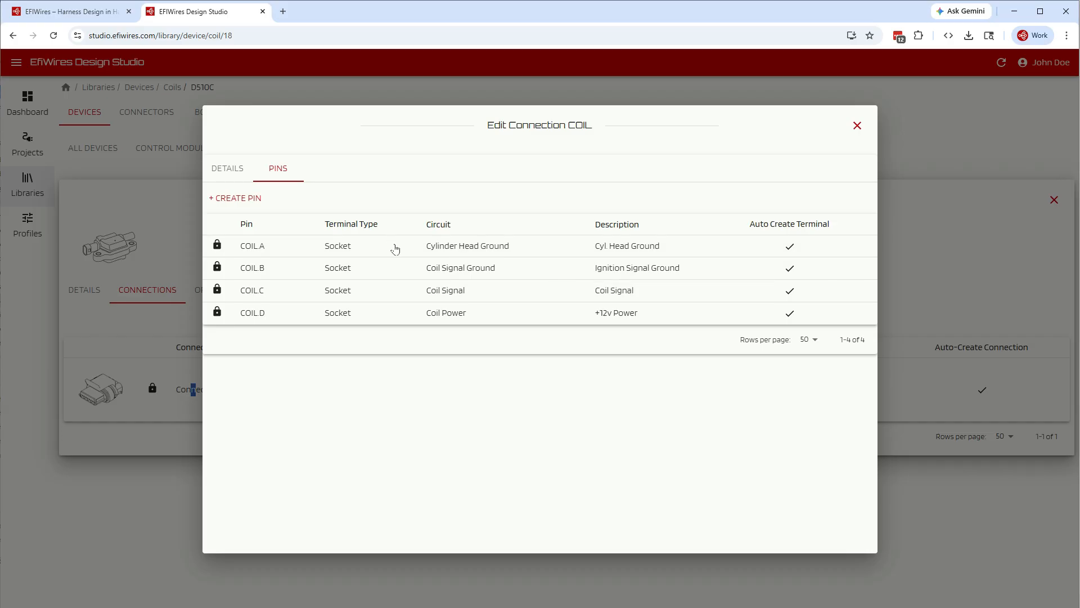
pyautogui.click(857, 126)
pyautogui.click(1053, 201)
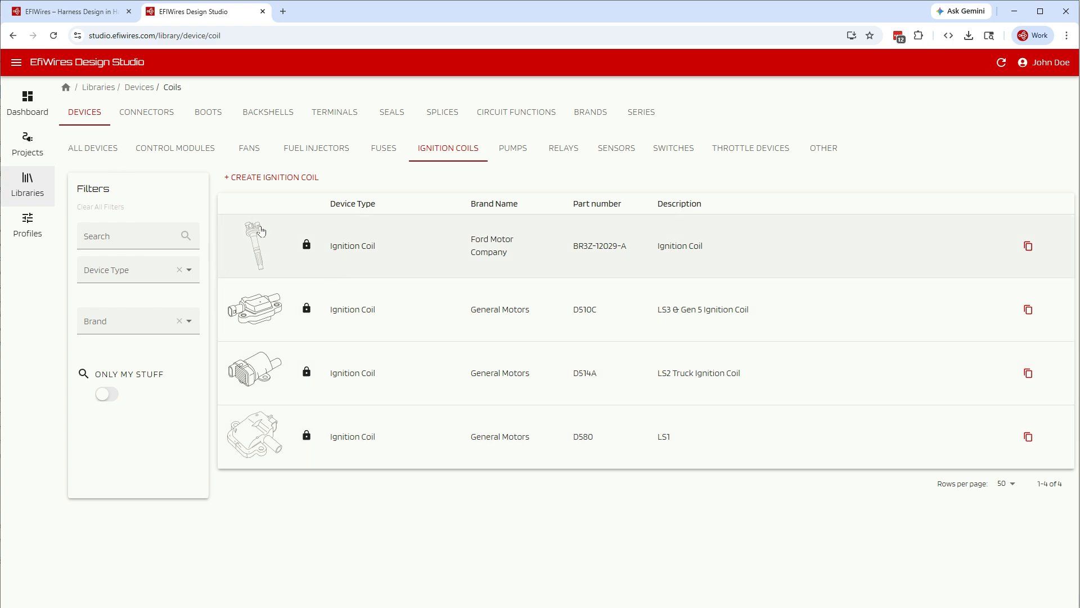
# Step: Set the wiring profile of My Starter Project to Holley EFI and save the project information
pyautogui.click(29, 145)
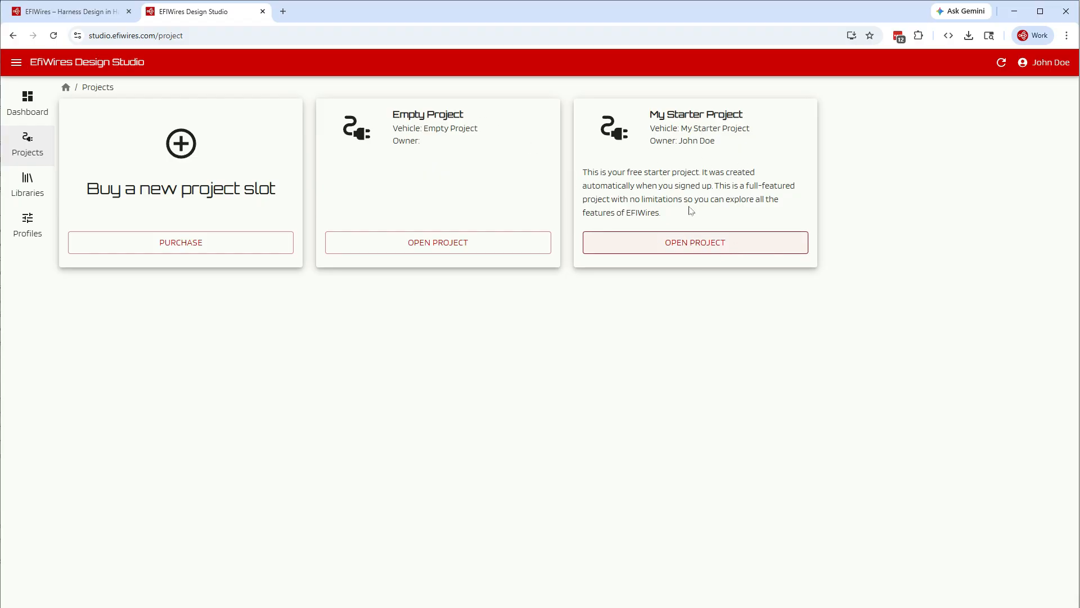
pyautogui.click(700, 247)
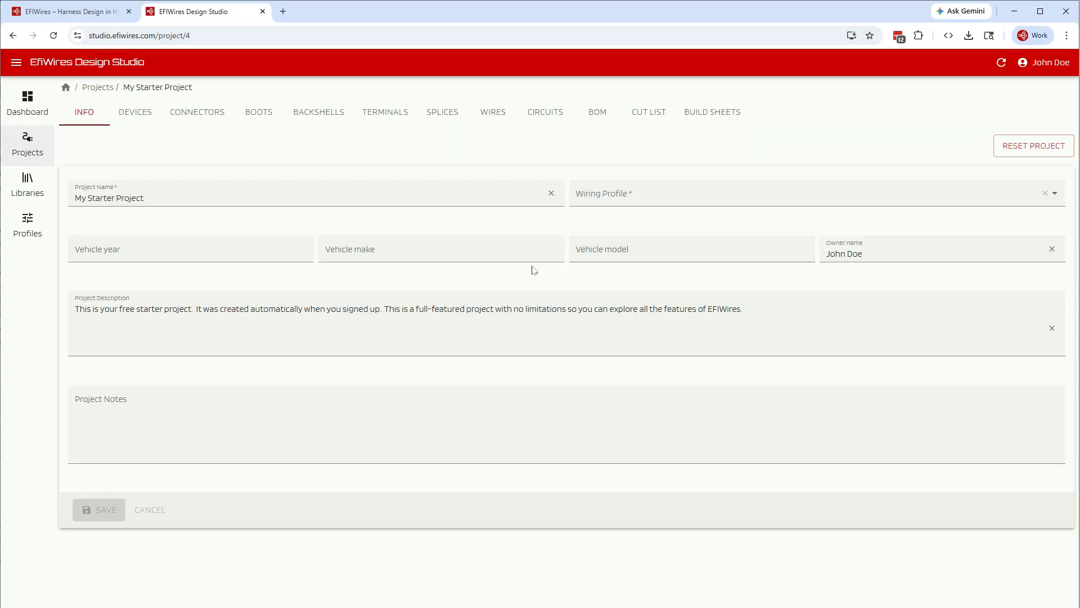
pyautogui.click(603, 197)
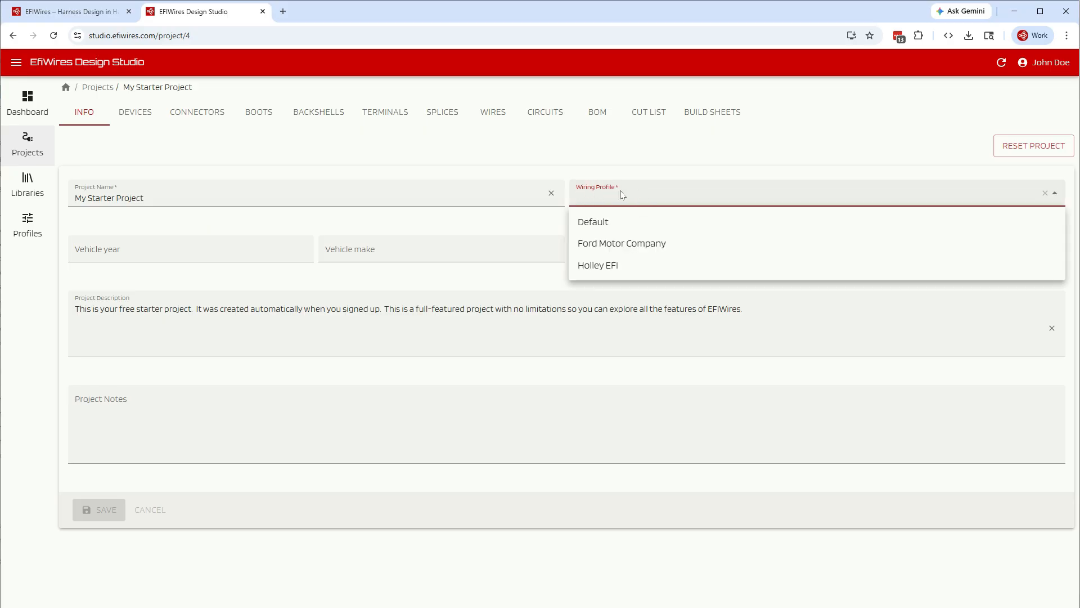
pyautogui.click(596, 268)
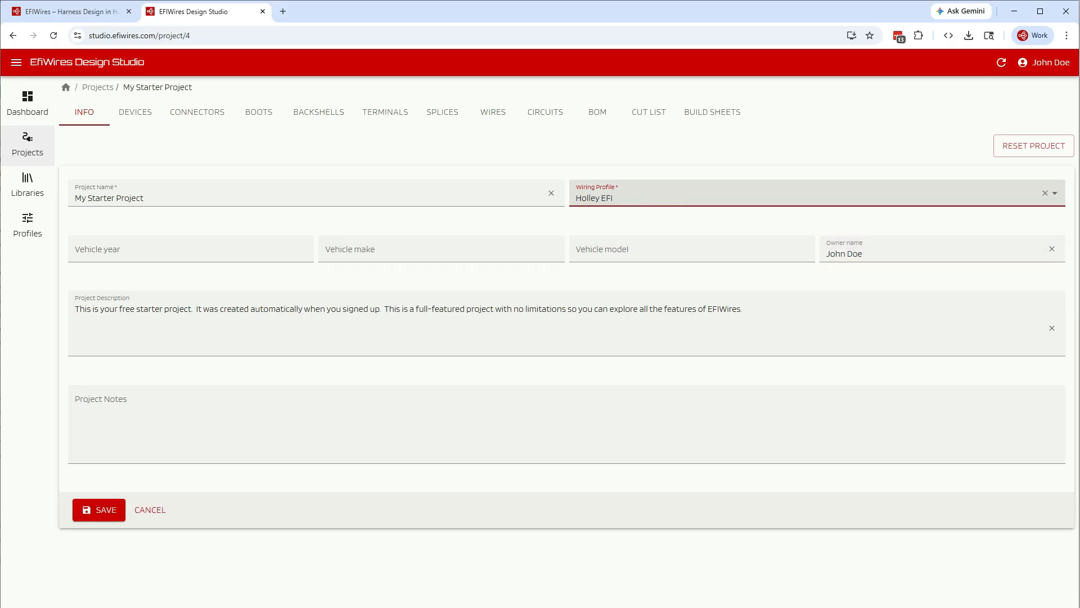
pyautogui.click(116, 257)
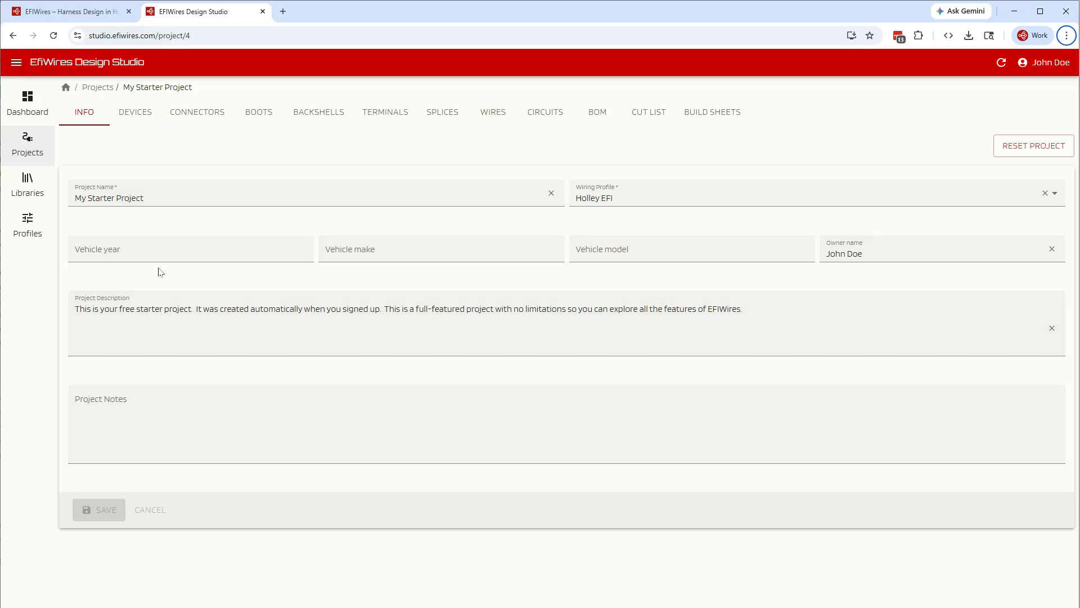
# Step: Add the Holley HP ECU, part number 554-113, to My Starter Project as a control module
pyautogui.click(133, 115)
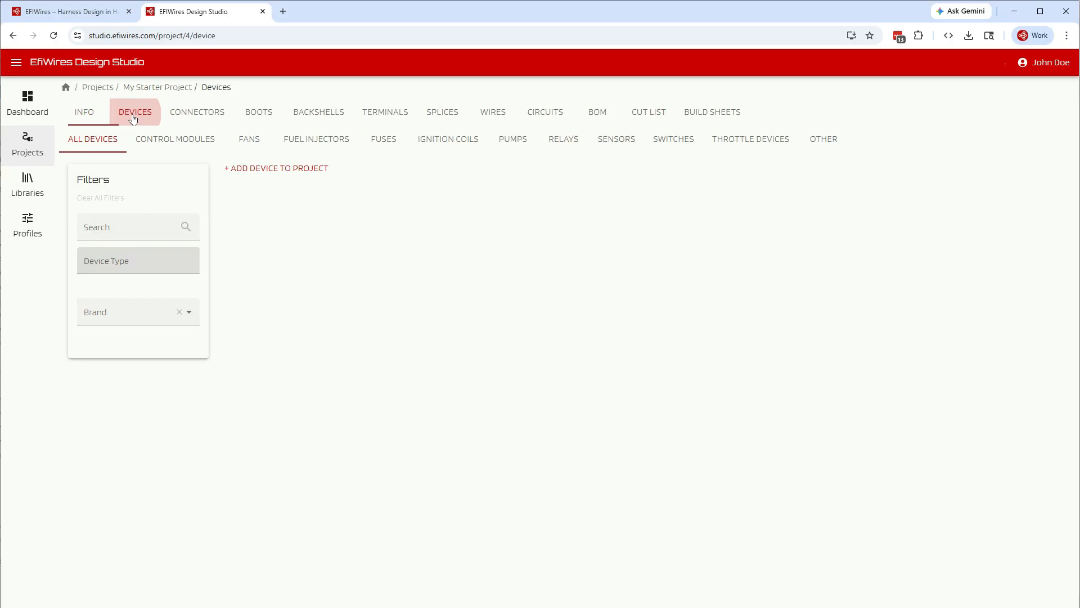
pyautogui.click(172, 145)
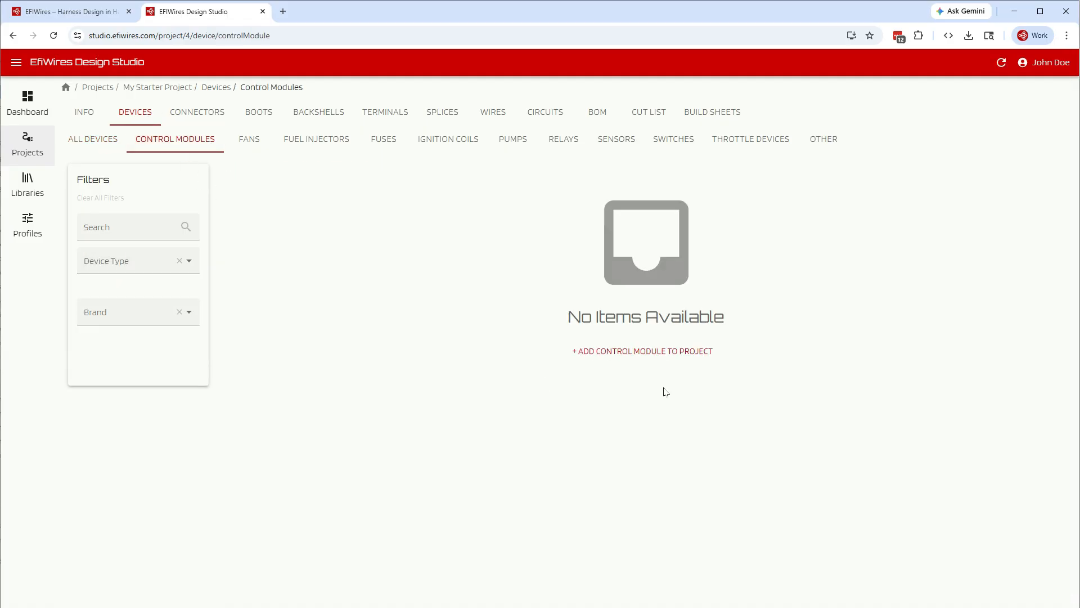
pyautogui.click(668, 350)
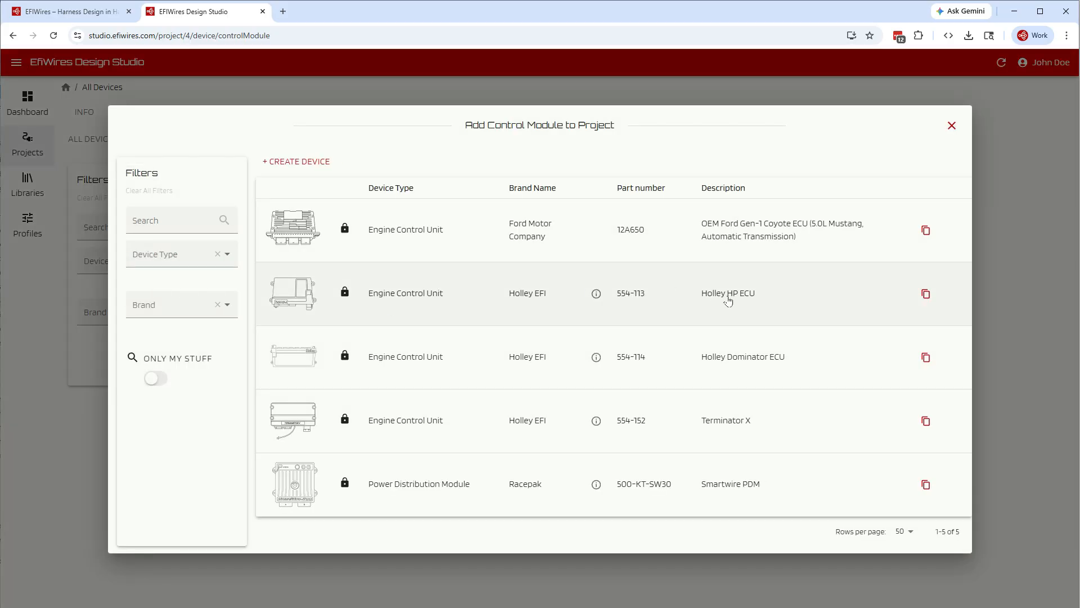
pyautogui.click(287, 298)
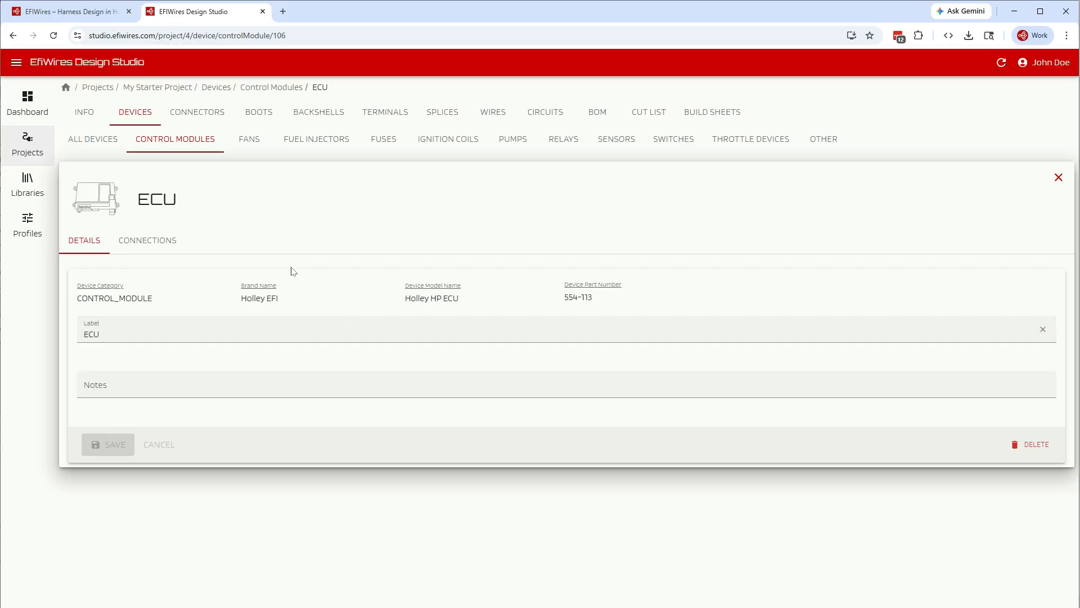
# Step: Examine the pin functions, circuits, wire colors and destinations of the ECU's J1A connector, and close the ECU
pyautogui.click(156, 241)
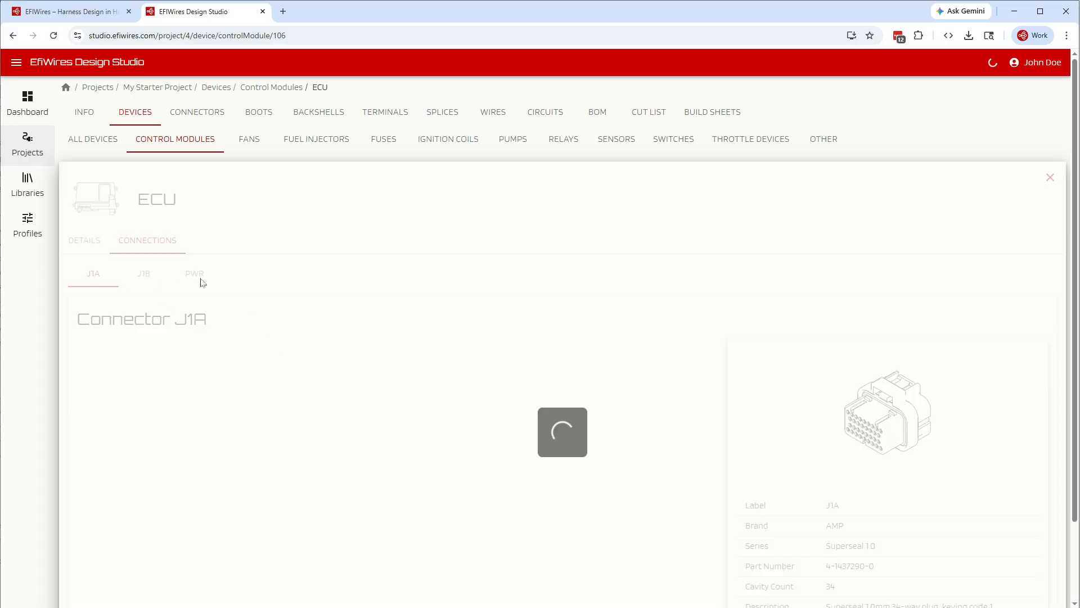
pyautogui.scroll(-9, 221, 417)
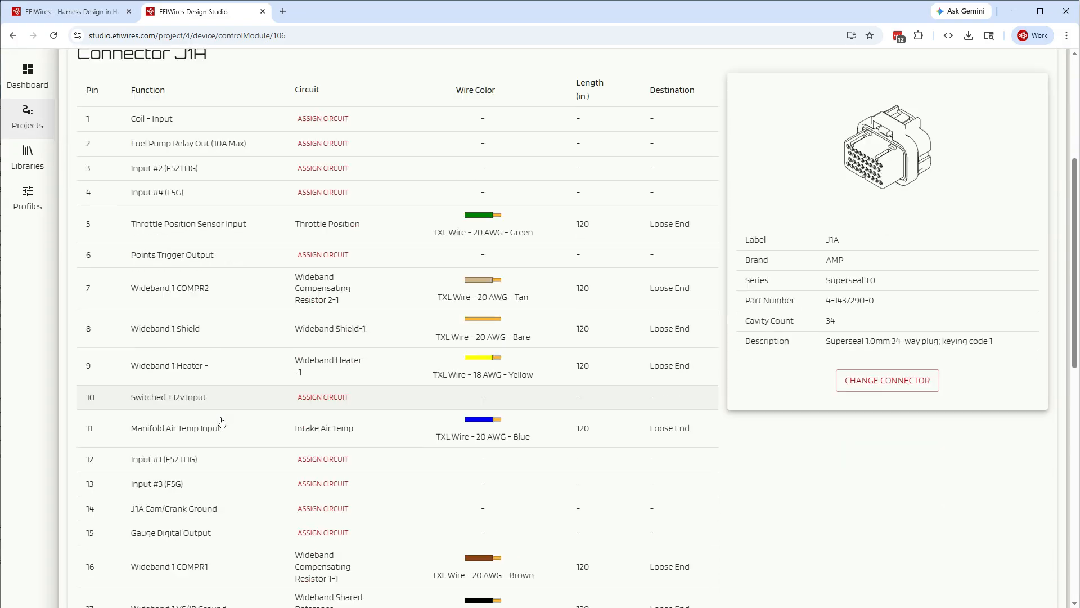
pyautogui.scroll(-5, 221, 420)
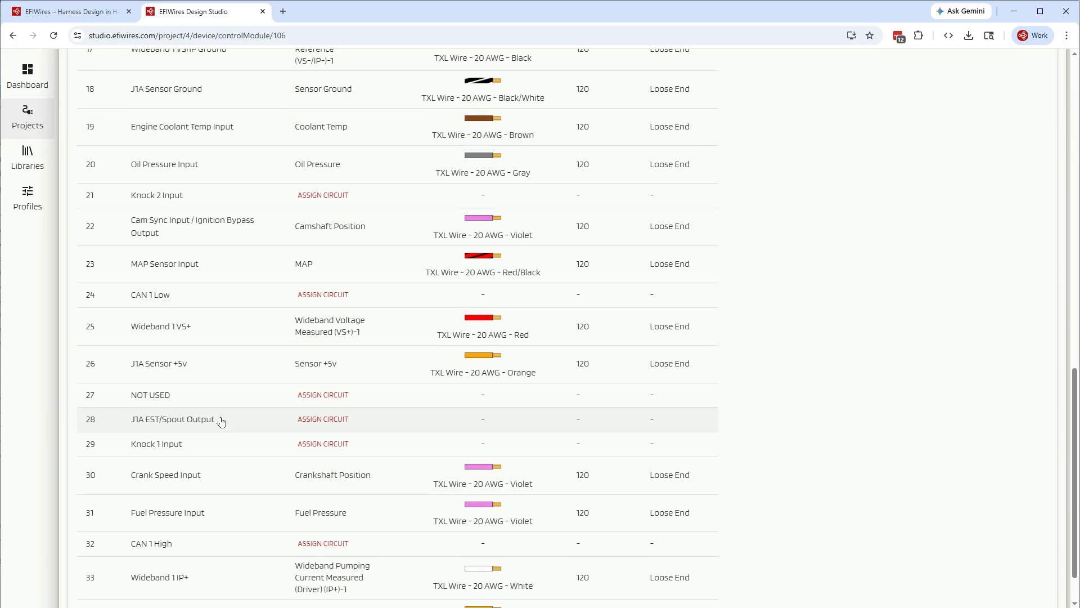
pyautogui.scroll(15, 222, 422)
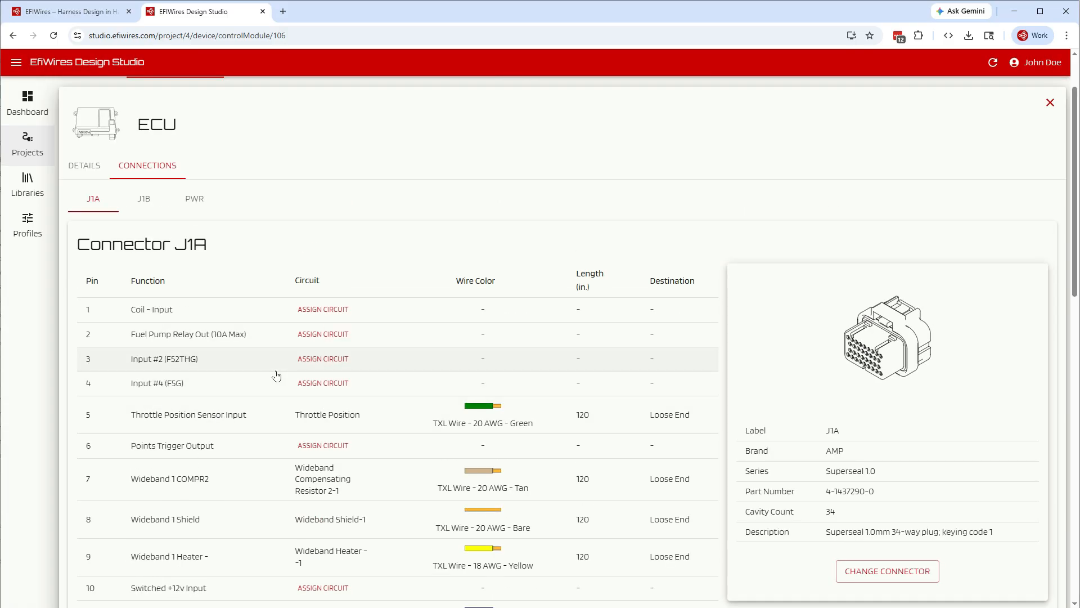
pyautogui.scroll(2, 489, 237)
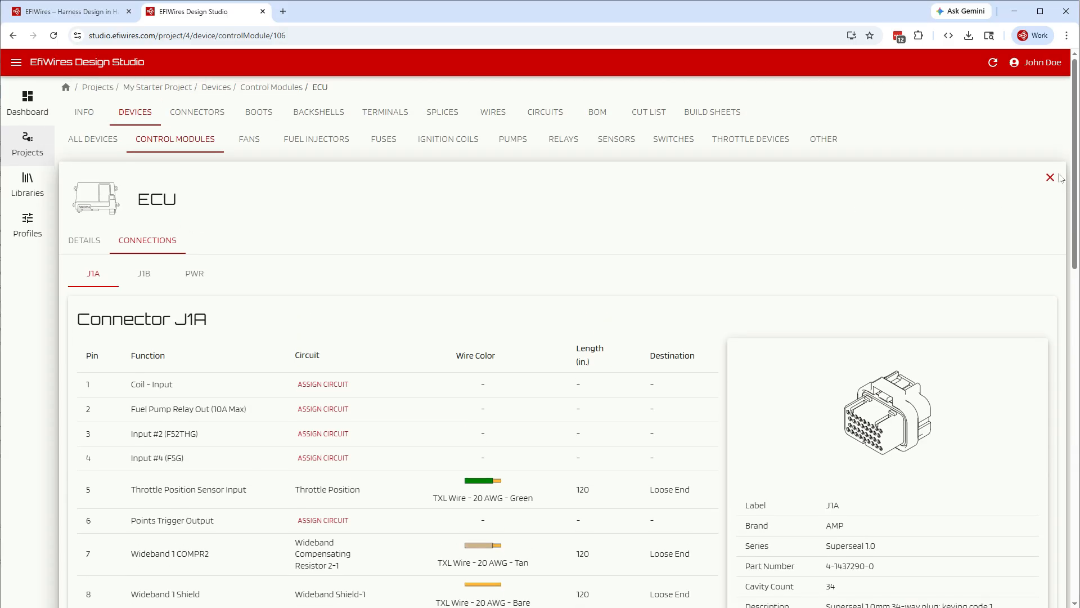
pyautogui.click(1050, 178)
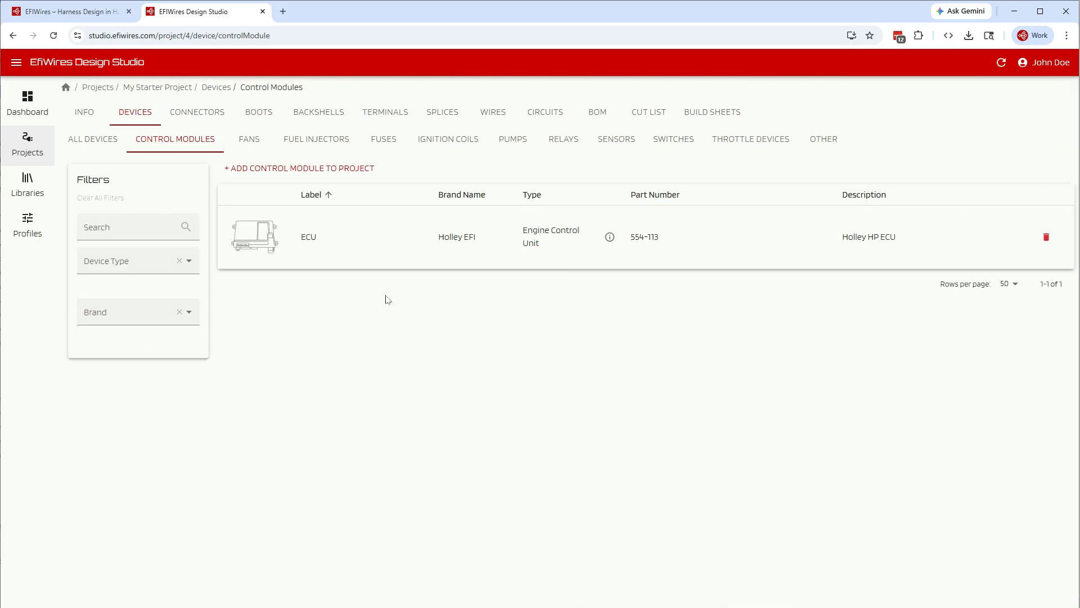
# Step: Add a set of 8 generic EV6 fuel injectors (generic-ev6-injector) to the project with the fuel injector shortcut
pyautogui.click(297, 142)
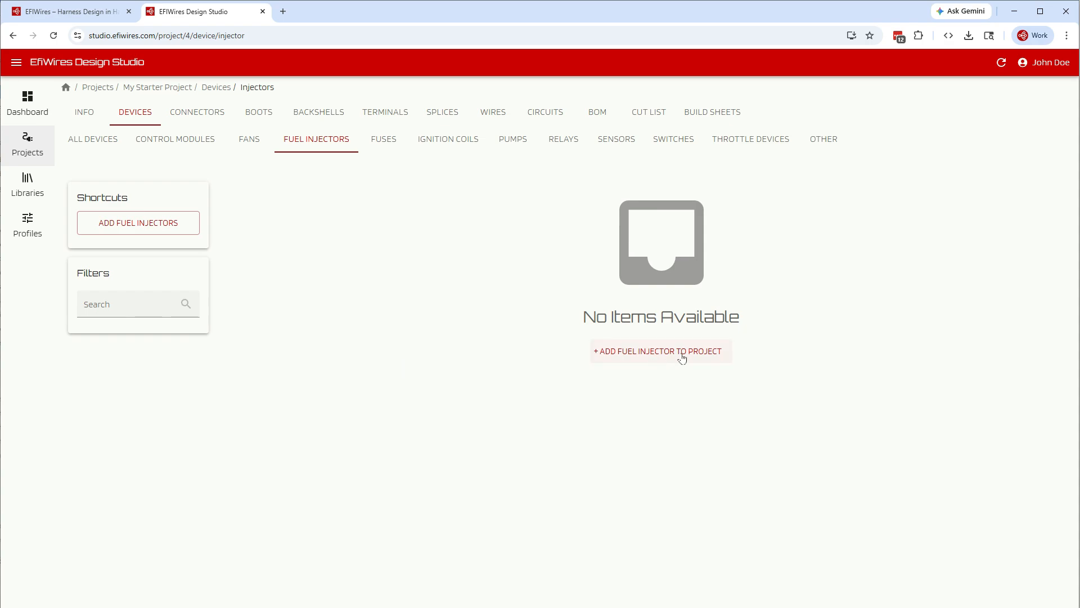
pyautogui.click(127, 232)
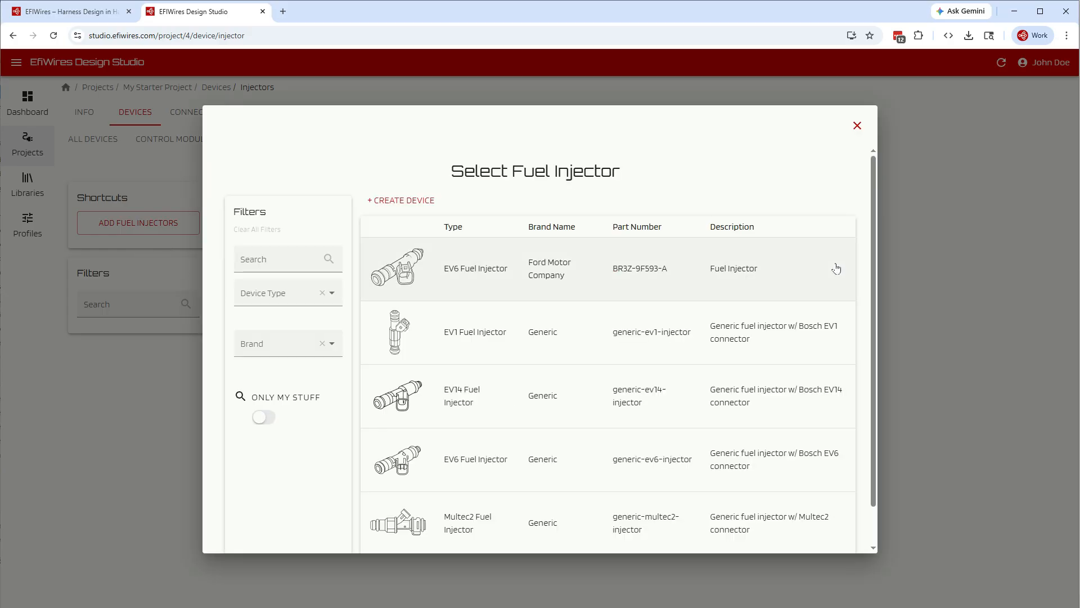
pyautogui.scroll(-1, 435, 448)
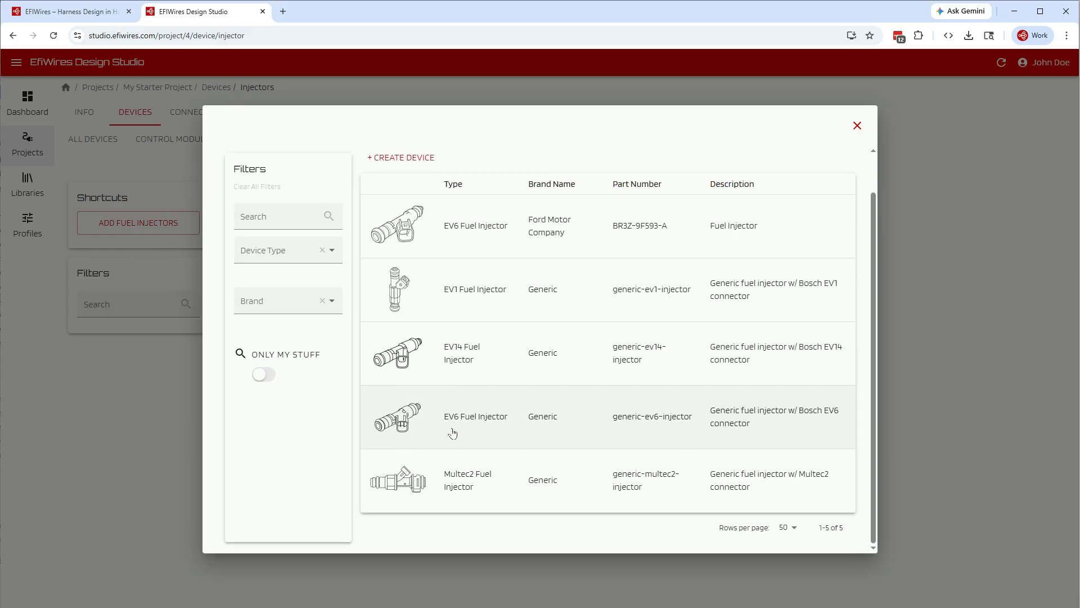
pyautogui.click(478, 423)
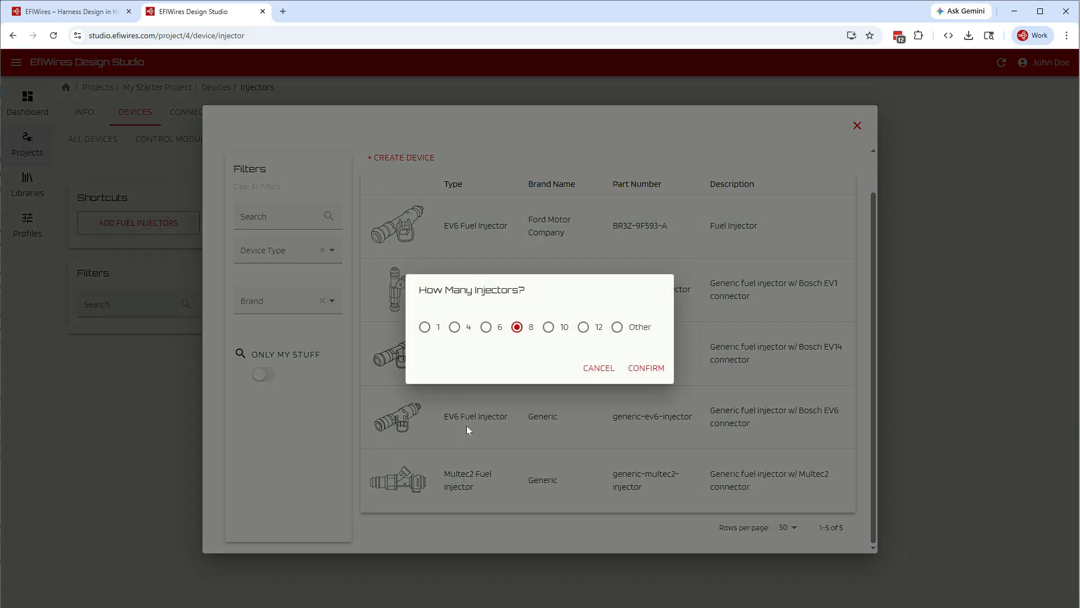
pyautogui.click(647, 368)
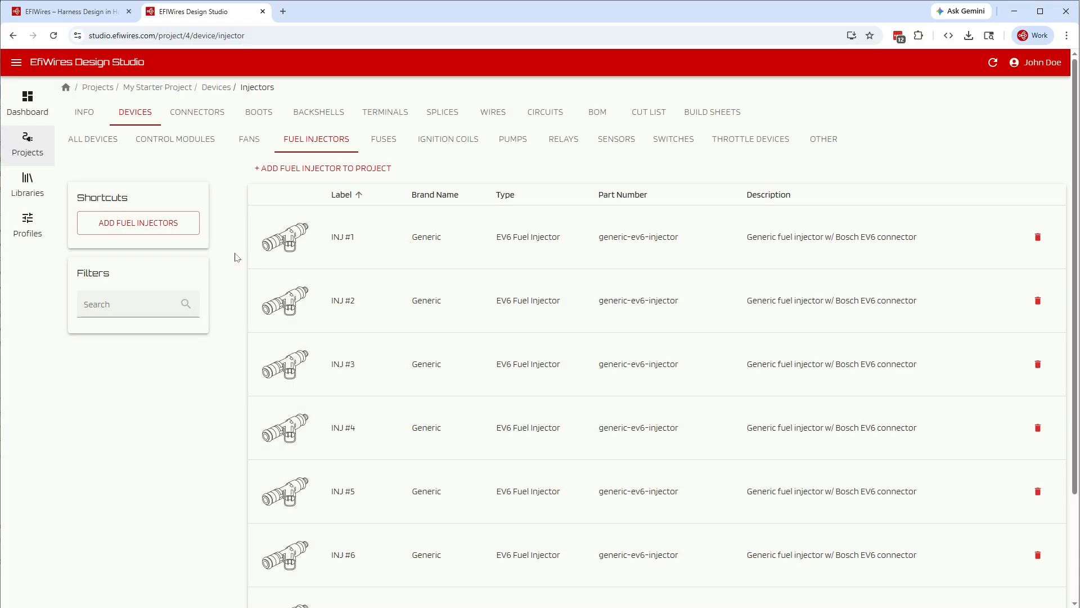
# Step: Examine the connector, circuits and wire sources of fuel injector INJ #2, and close it
pyautogui.click(338, 298)
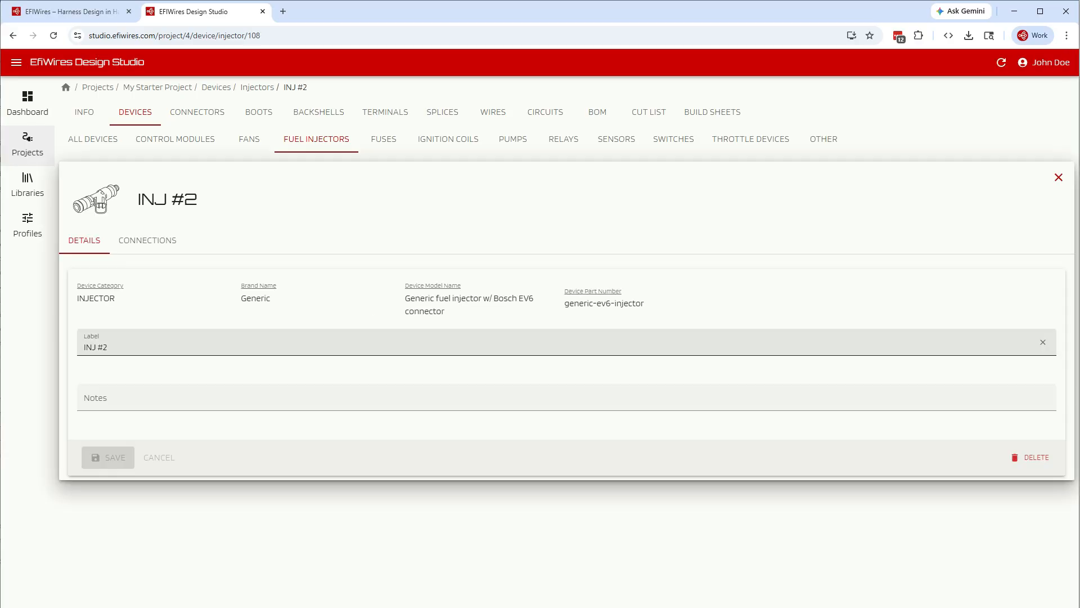
pyautogui.click(155, 241)
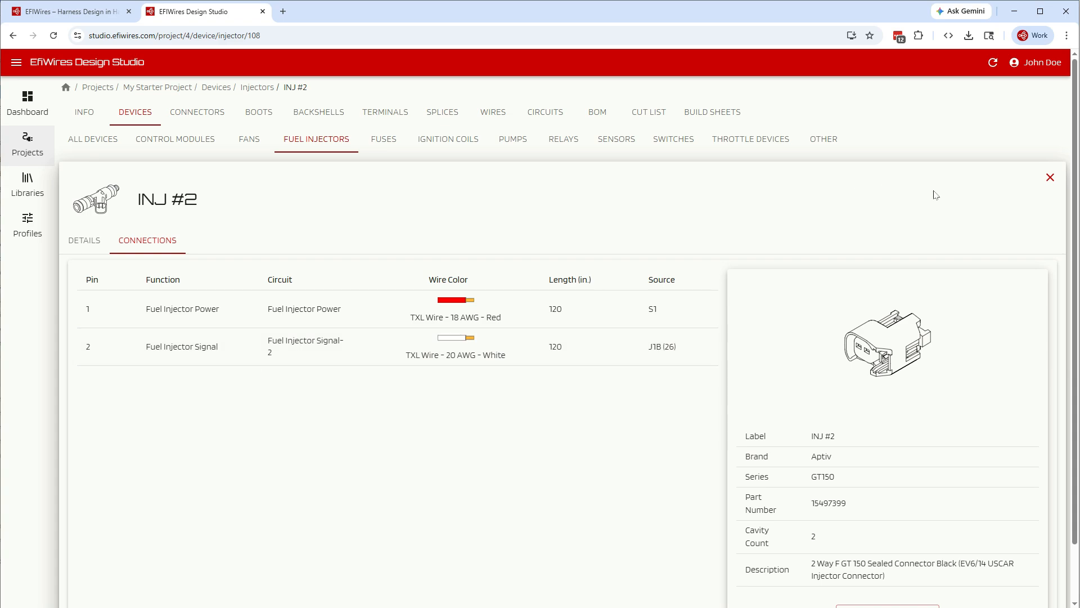
pyautogui.click(1050, 177)
# Step: Add a set of 8 General Motors D510C ignition coils to the project with the ignition coil shortcut
pyautogui.click(442, 140)
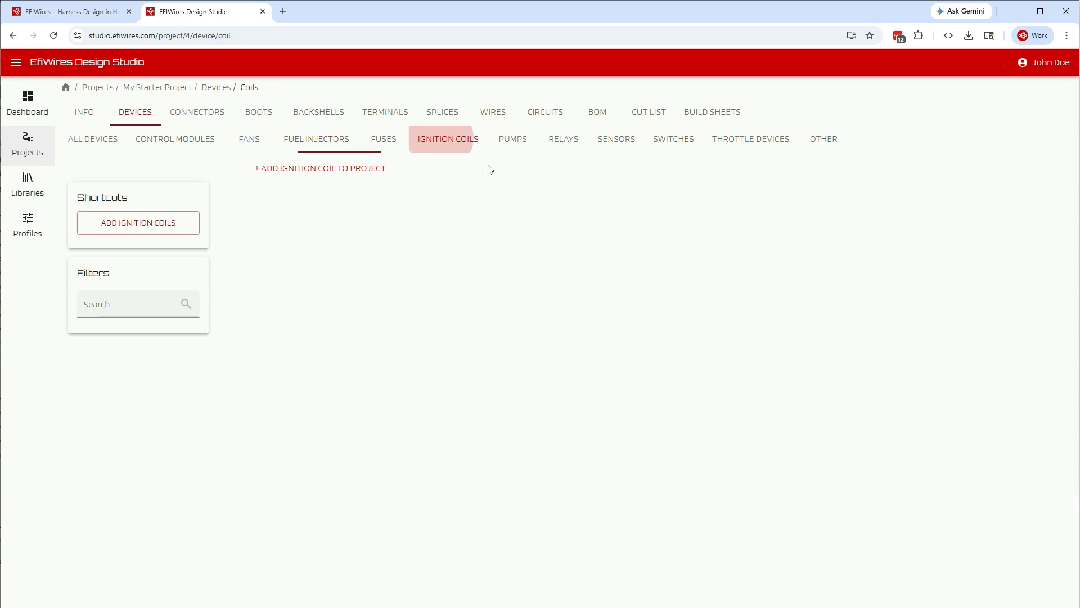
pyautogui.click(152, 224)
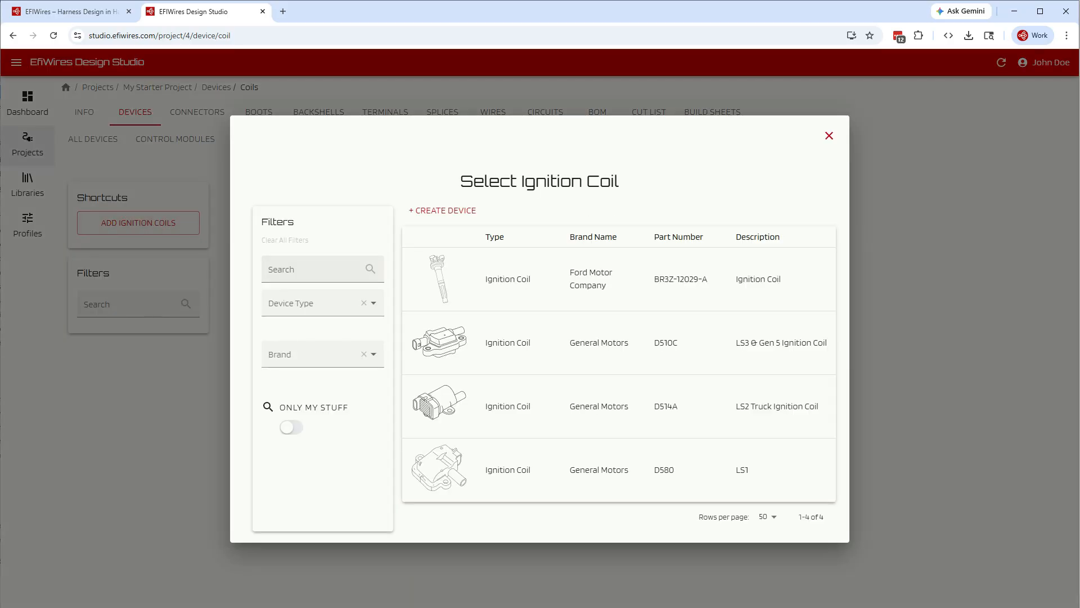
pyautogui.click(496, 349)
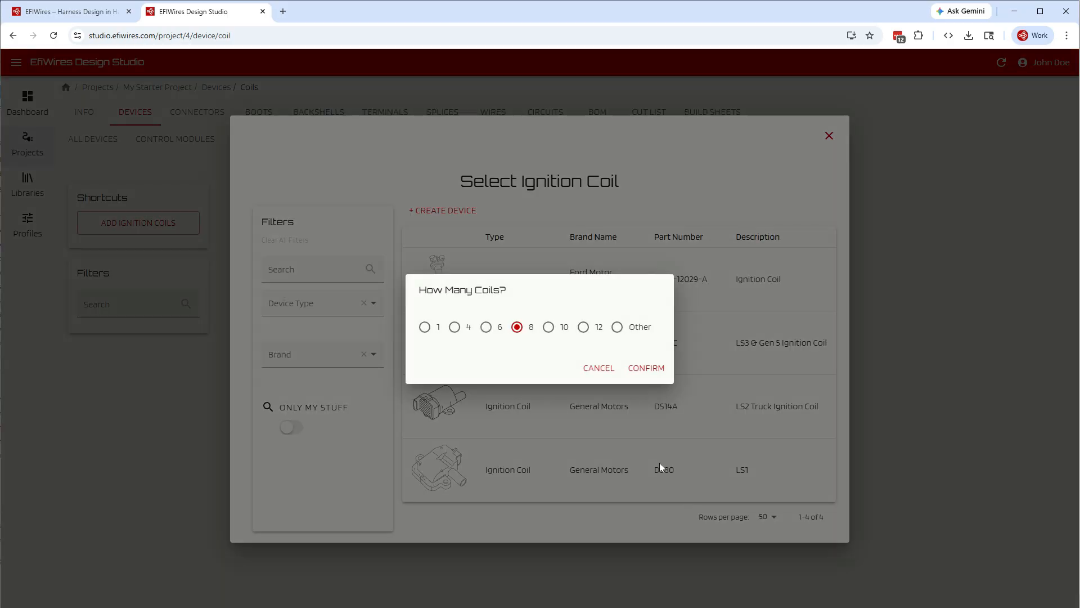
pyautogui.click(647, 367)
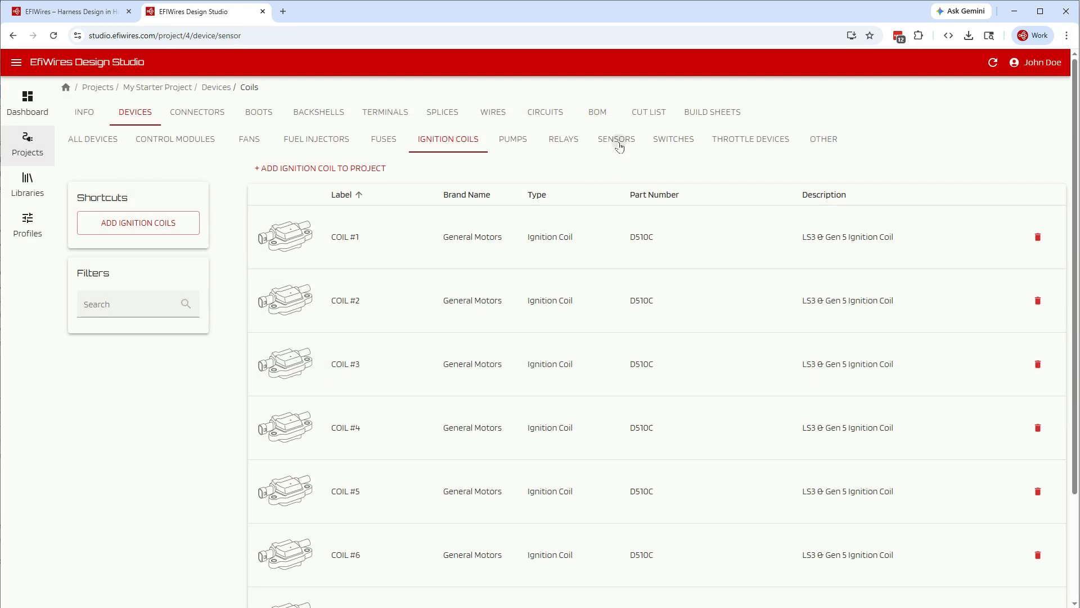
# Step: Filter the sensors by Air Temp Sensor and add the RIFE 3/8" NPT sensor with Delphi connector, part number 52-1243
pyautogui.click(617, 140)
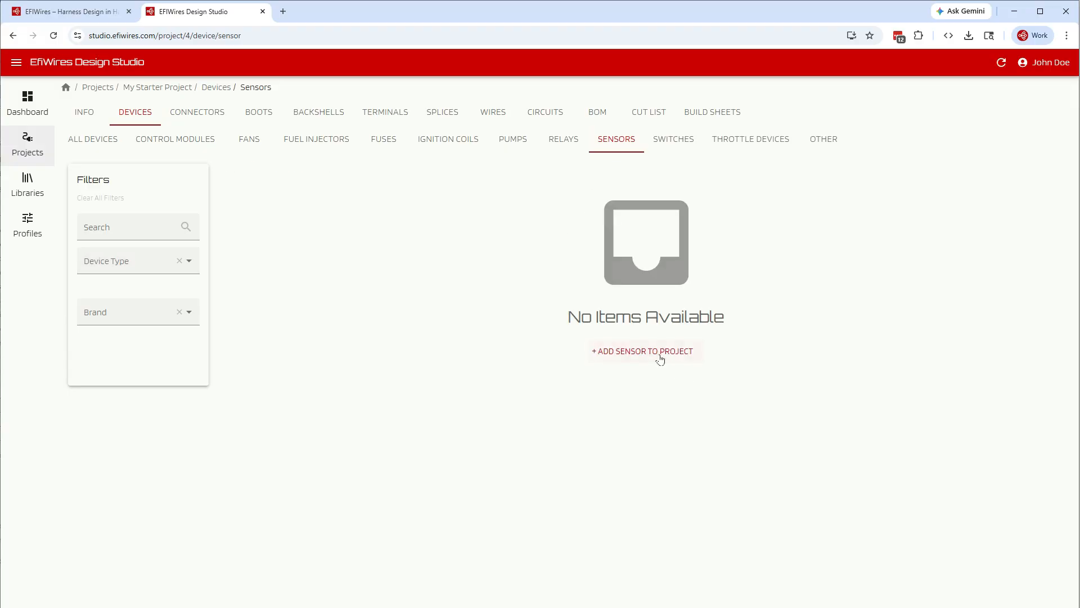
pyautogui.click(660, 351)
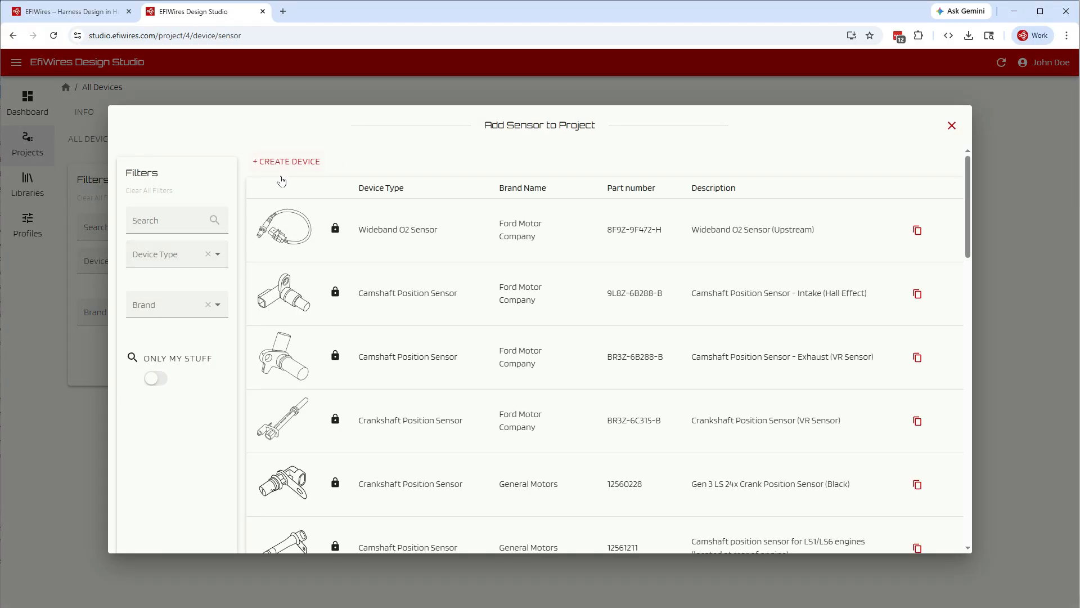
pyautogui.click(215, 262)
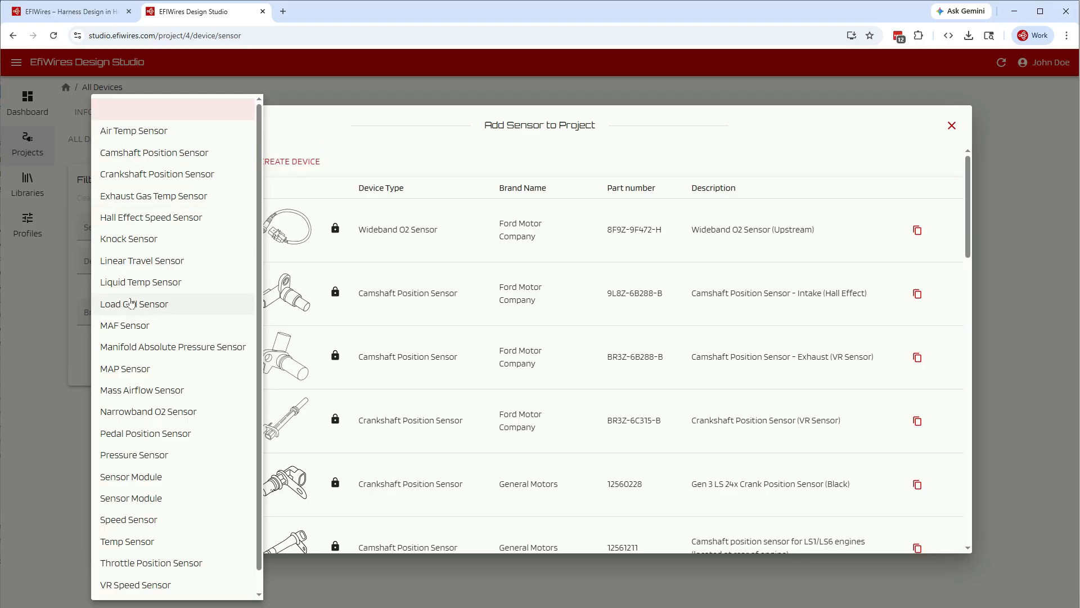
pyautogui.click(120, 135)
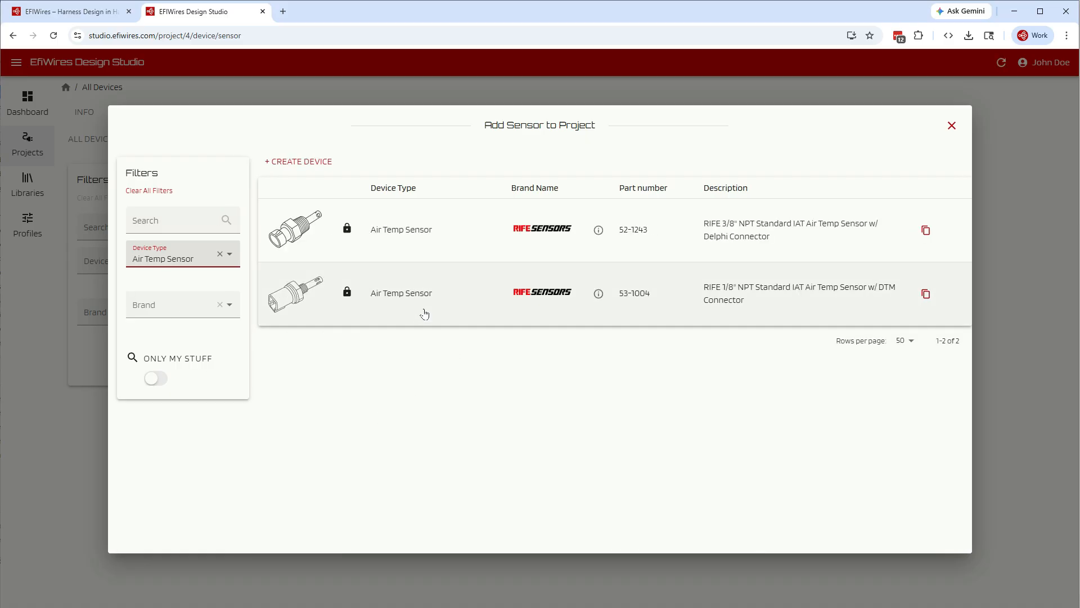
pyautogui.click(402, 232)
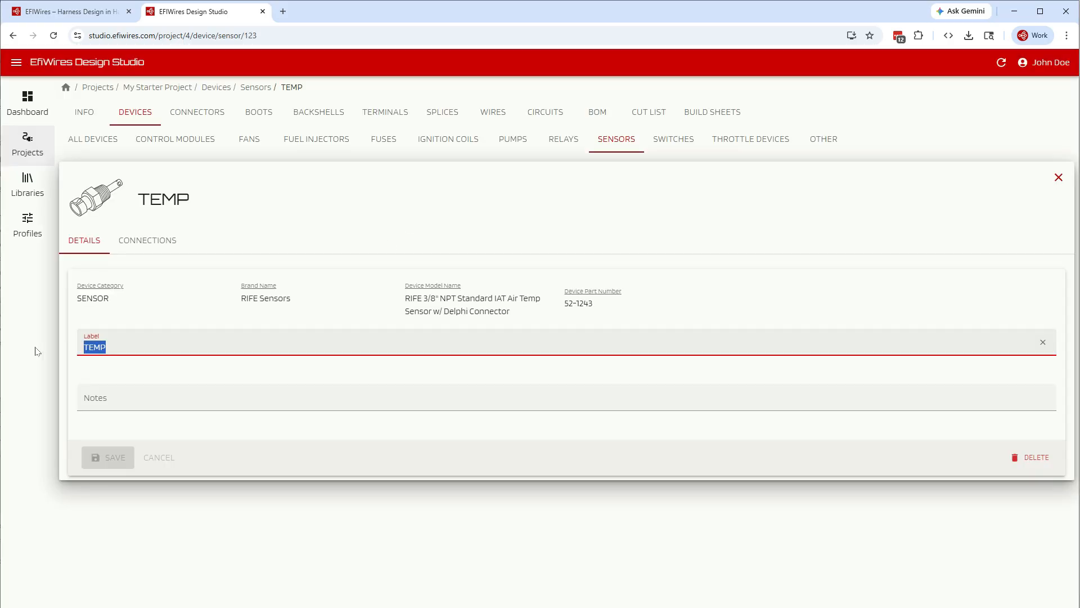
# Step: Label the air temp sensor IAT, save it and close its details
pyautogui.write('IAT')
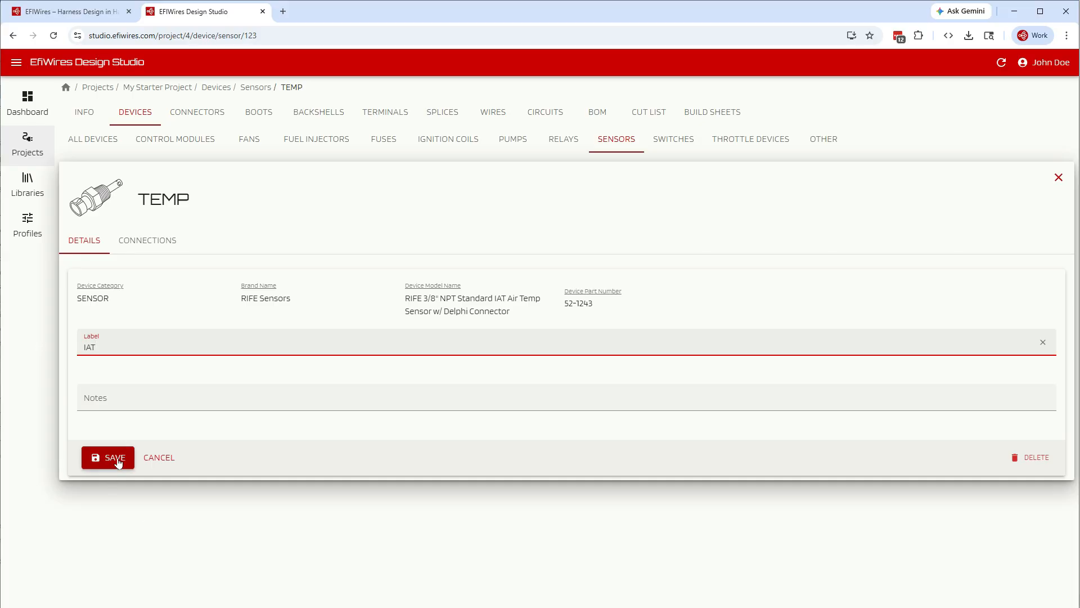
pyautogui.click(117, 458)
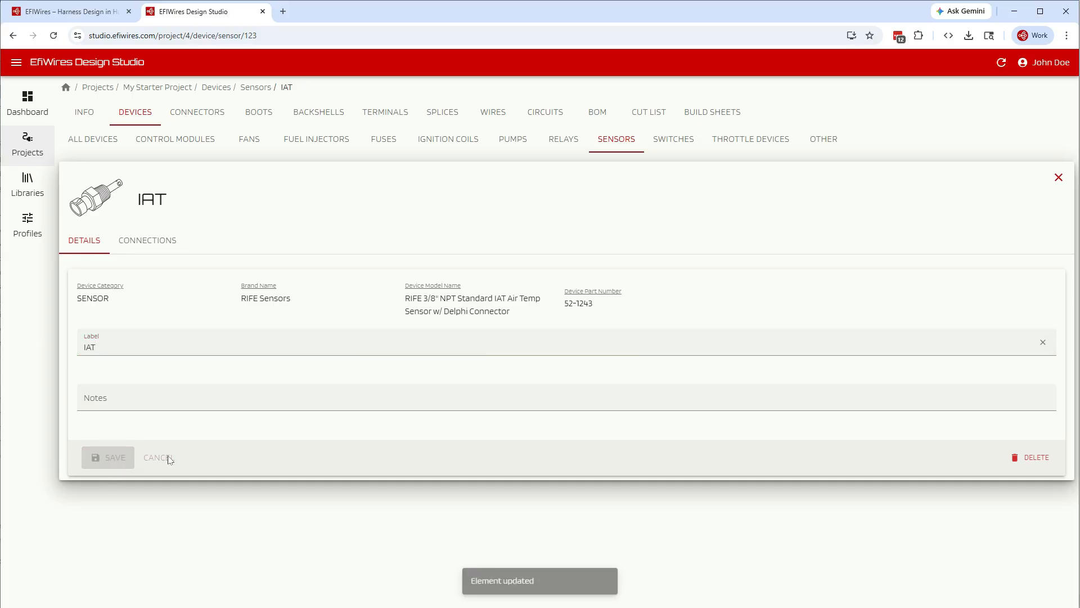
pyautogui.click(1059, 179)
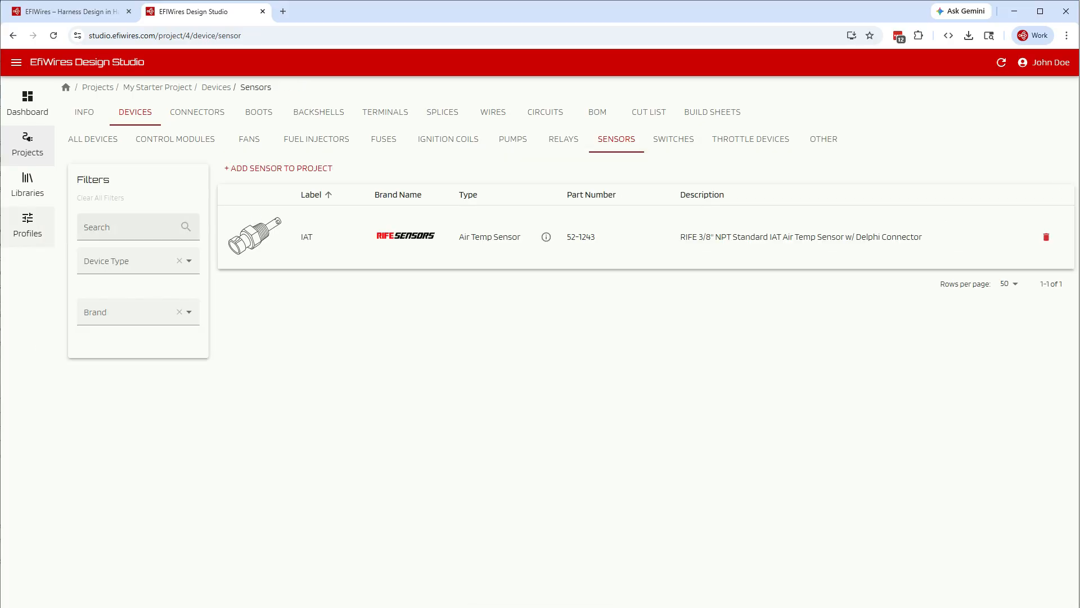
# Step: Add the Holley EFI NTK Wideband O2 Sensor, part number 554-100, to the project and review its connections
pyautogui.click(252, 169)
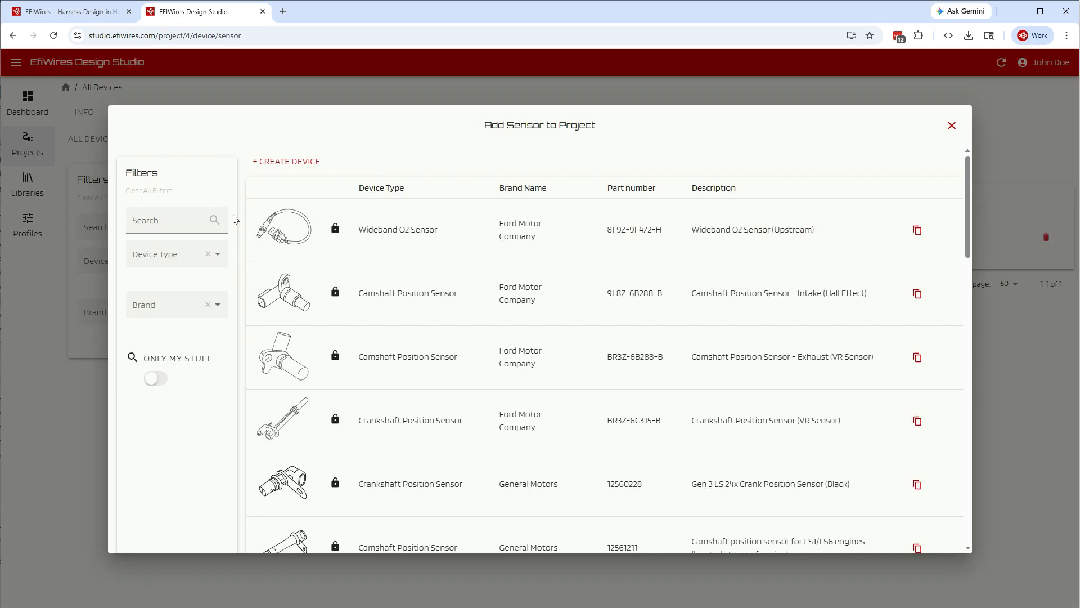
pyautogui.click(192, 256)
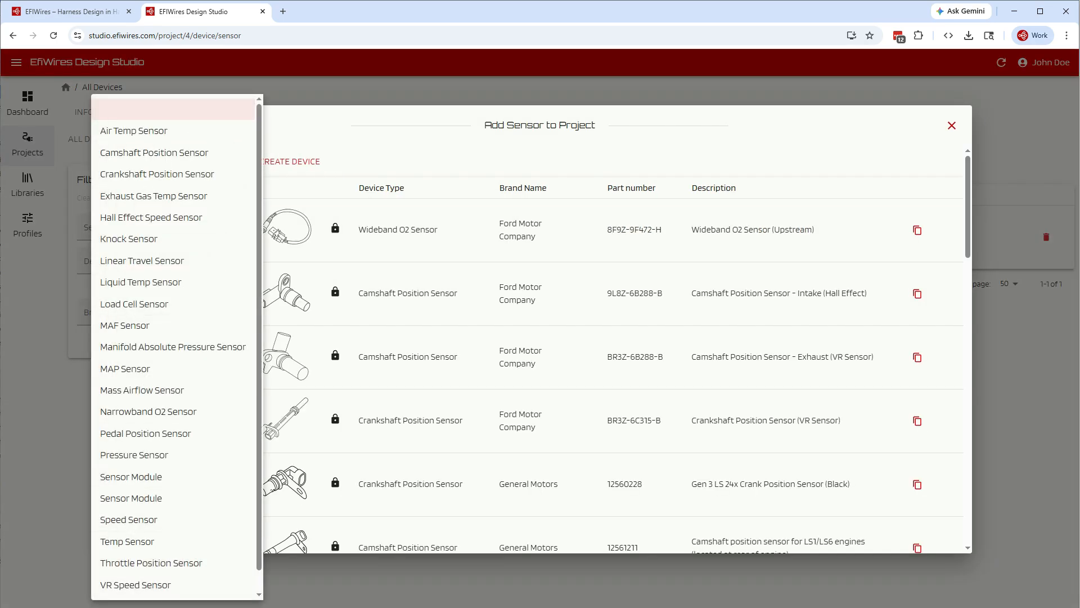
pyautogui.scroll(-1, 169, 541)
pyautogui.click(144, 585)
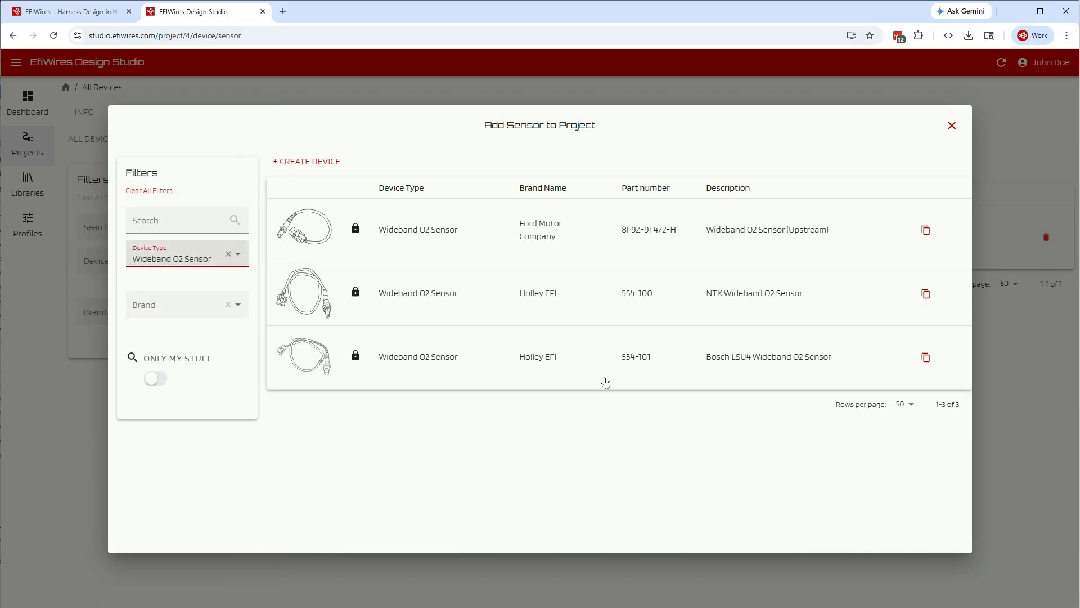
pyautogui.click(724, 295)
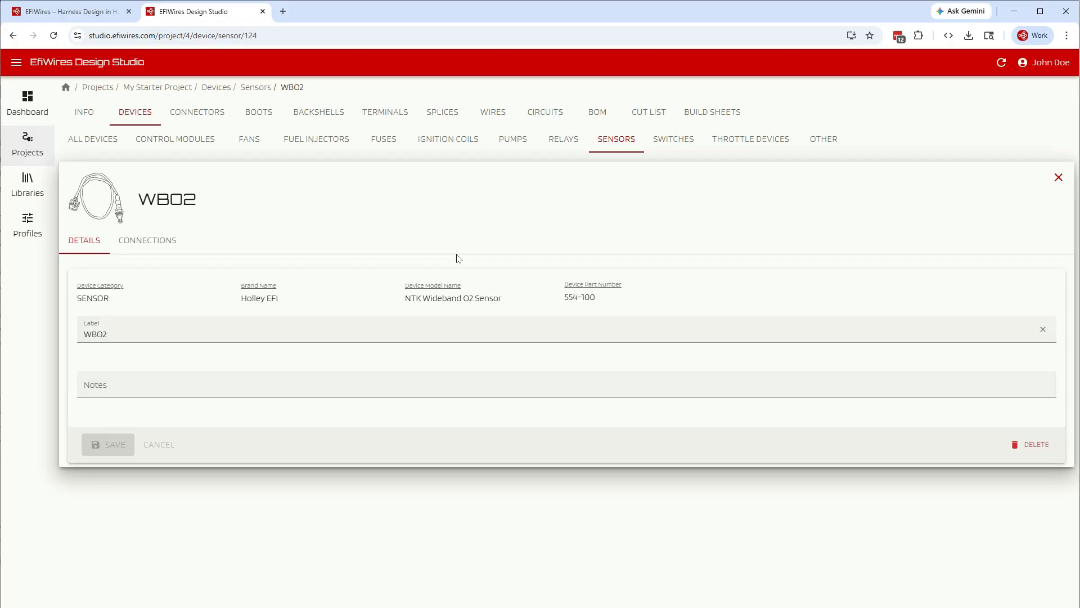
pyautogui.click(162, 251)
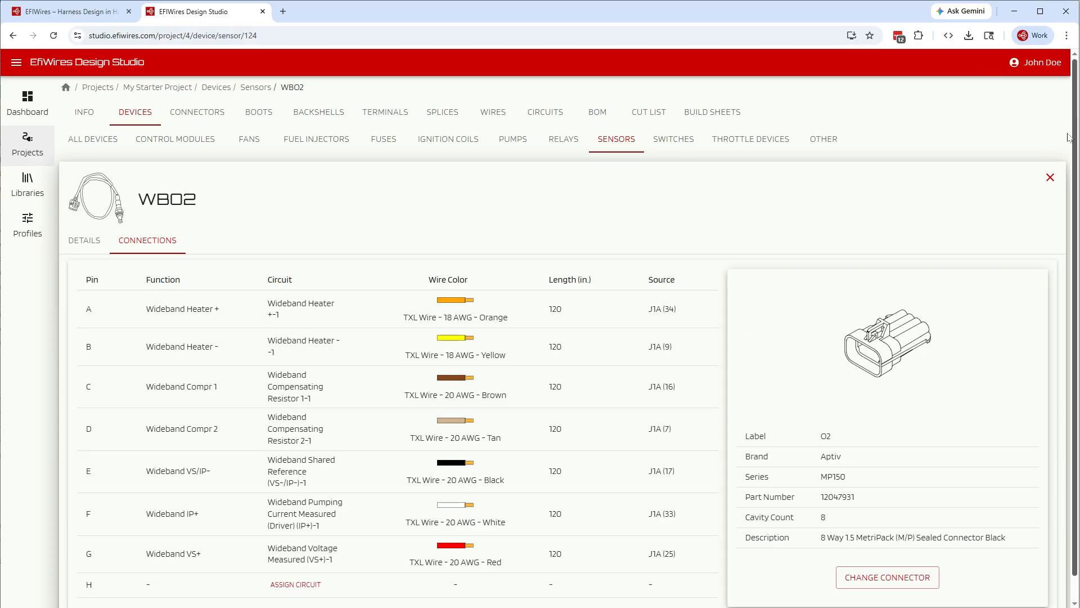
pyautogui.click(1050, 177)
# Step: Add the General Motors Throttle Position Sensor, part number 88864359, to the project's throttle devices and close its details
pyautogui.click(736, 144)
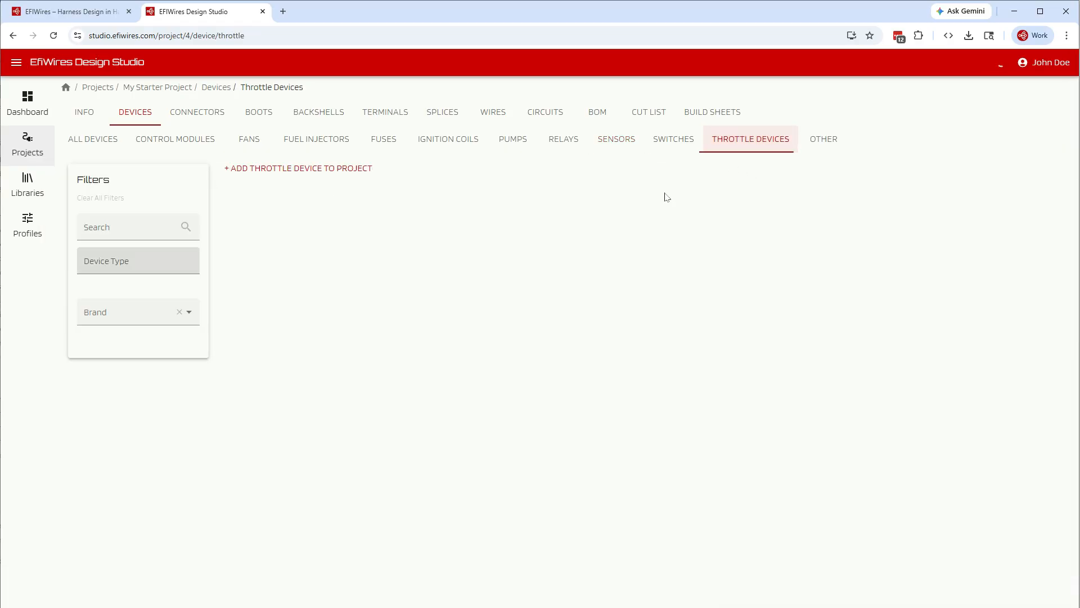
pyautogui.click(628, 357)
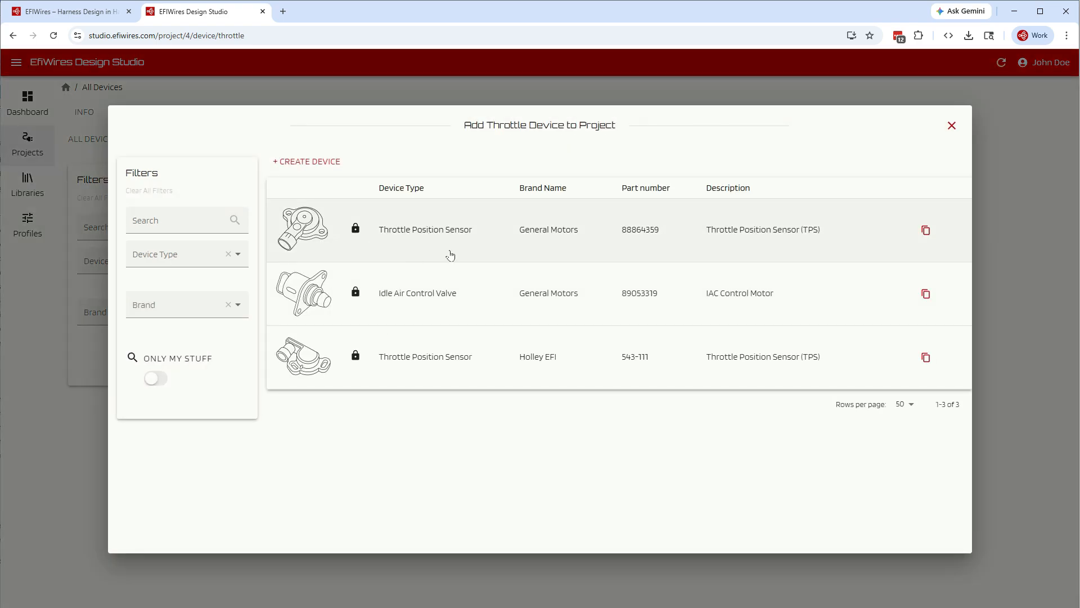
pyautogui.click(417, 239)
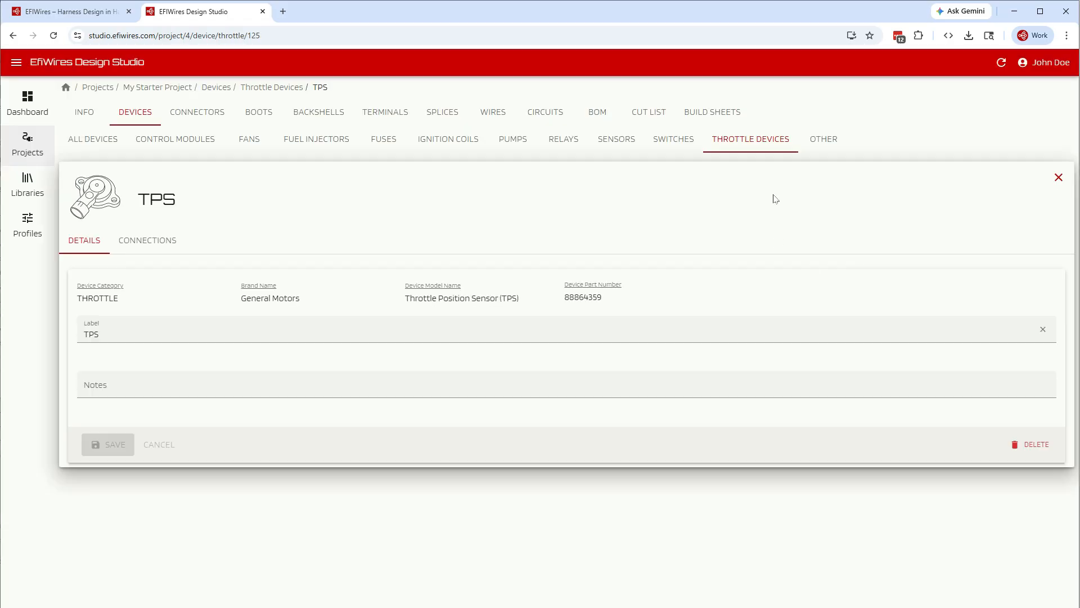
pyautogui.click(1058, 178)
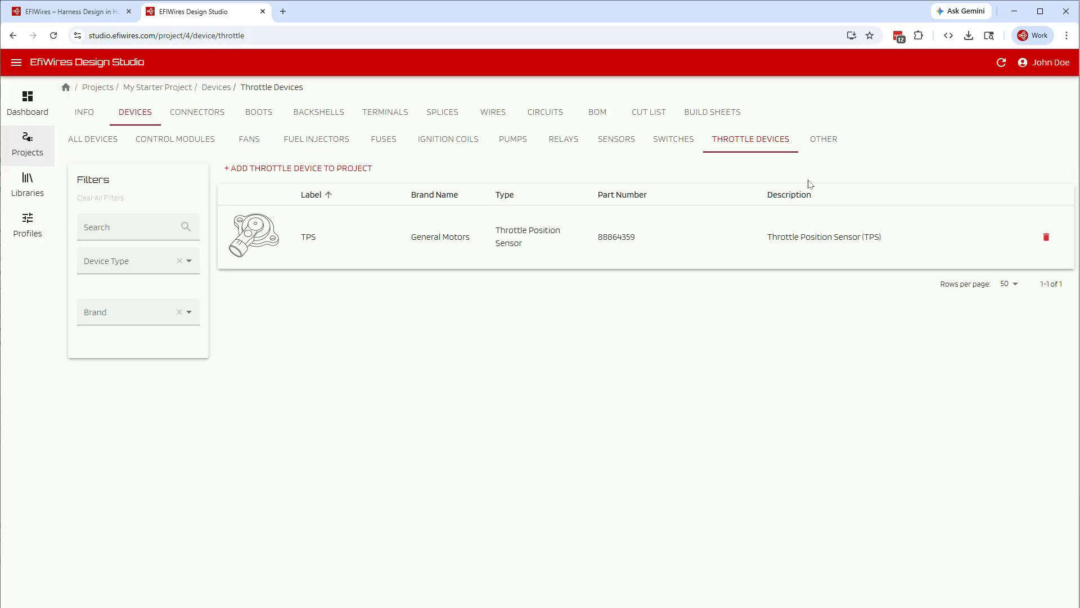
# Step: Add the General Motors Idle Air Control Valve, part number 89053319, to the project and close its details
pyautogui.click(331, 174)
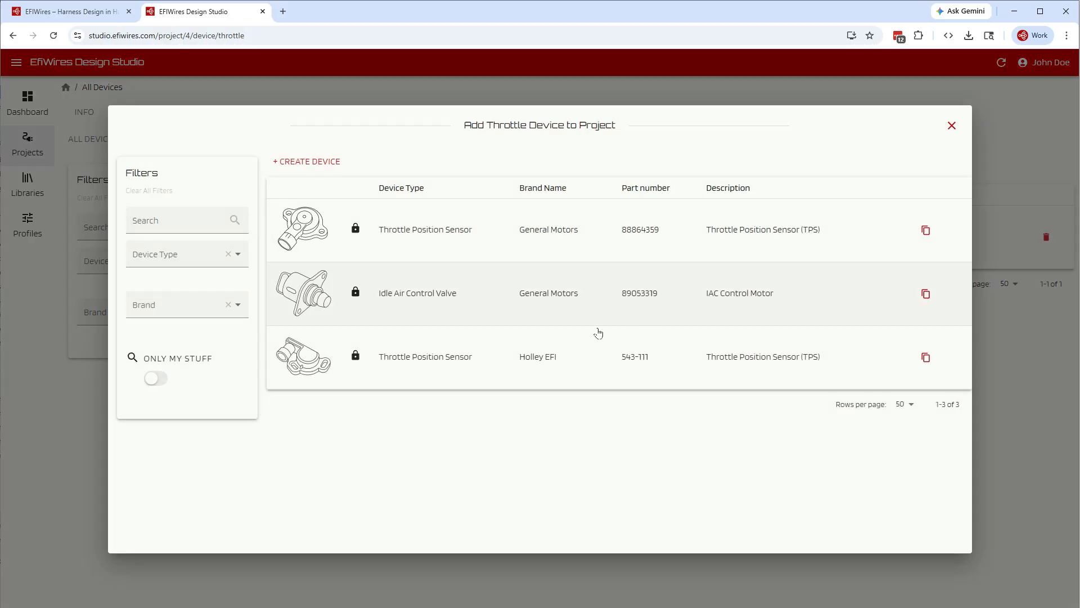
pyautogui.click(407, 299)
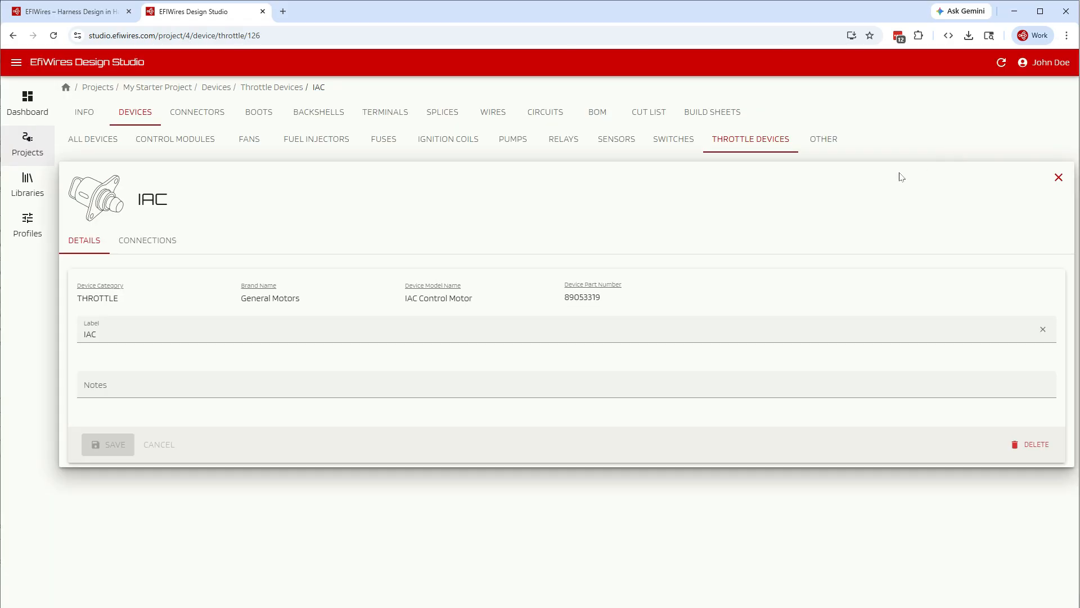
pyautogui.click(1057, 179)
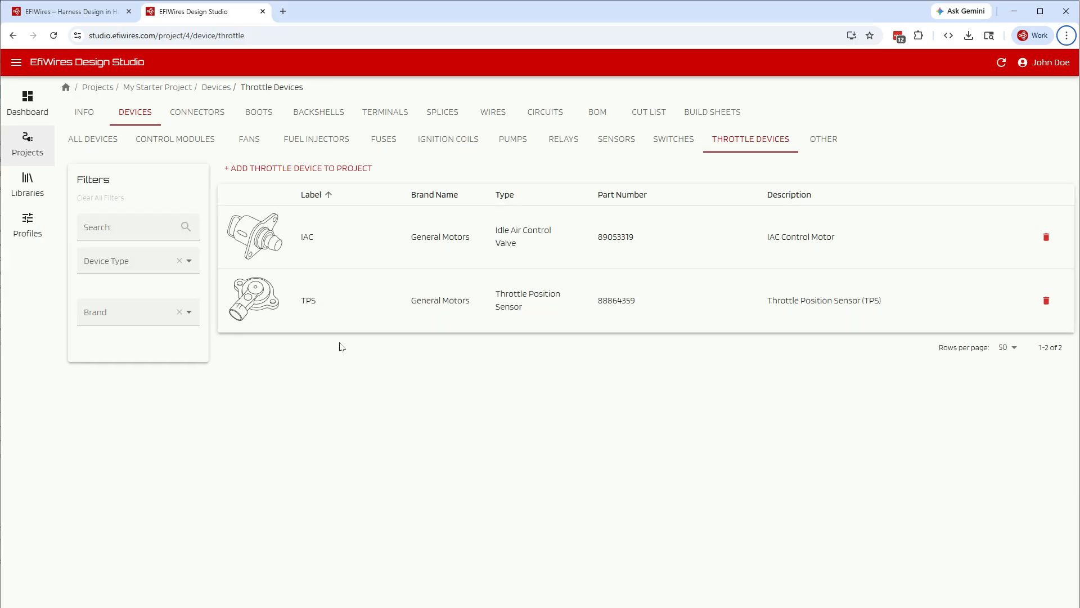
# Step: Browse all devices in the device library to see which ones are available for projects
pyautogui.click(27, 186)
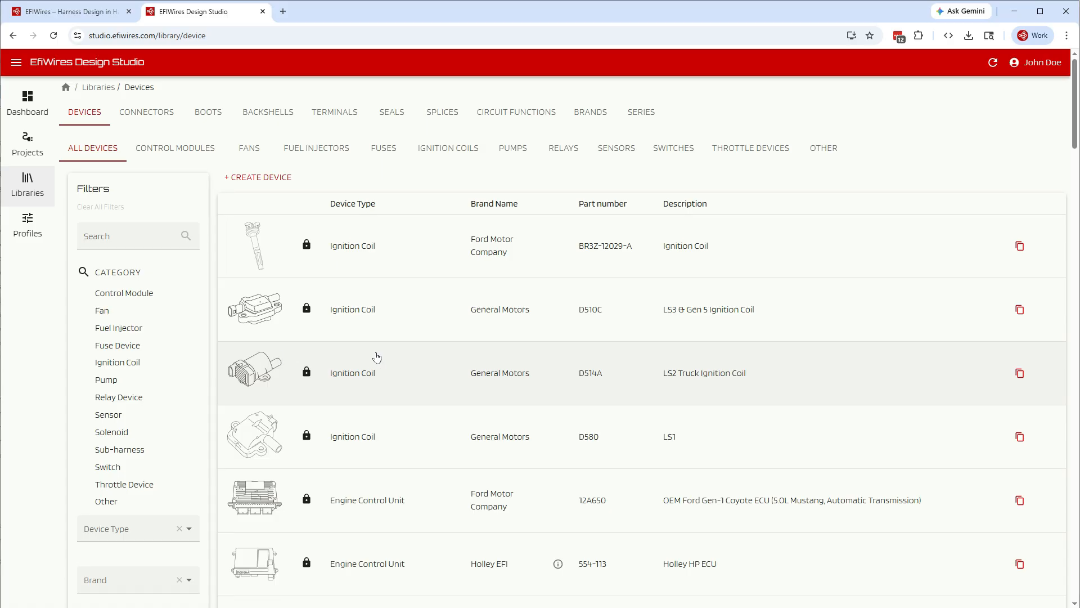
pyautogui.scroll(-3, 376, 352)
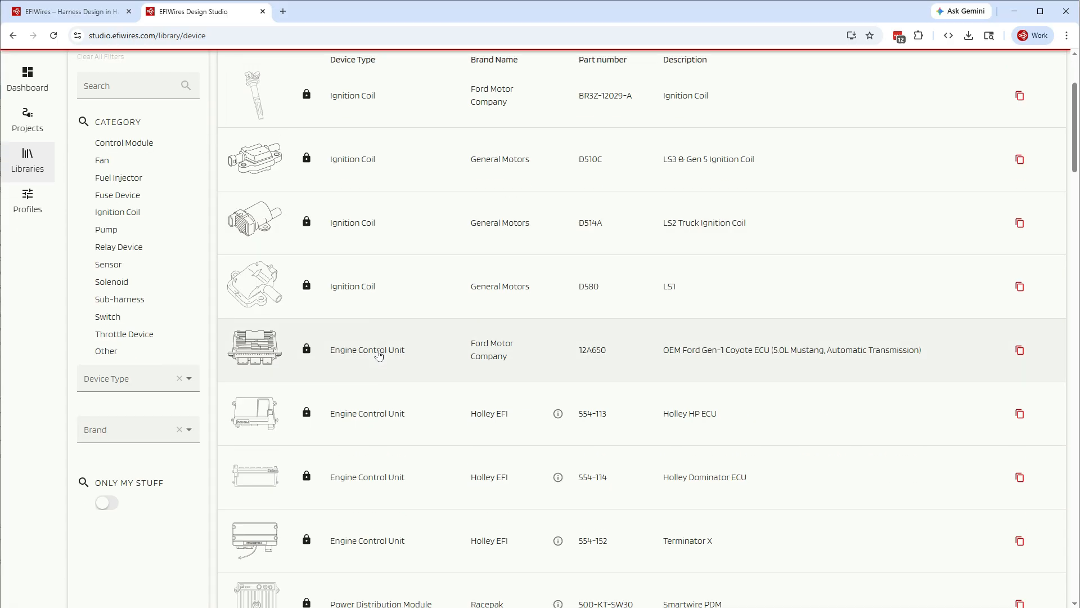
pyautogui.scroll(3, 376, 351)
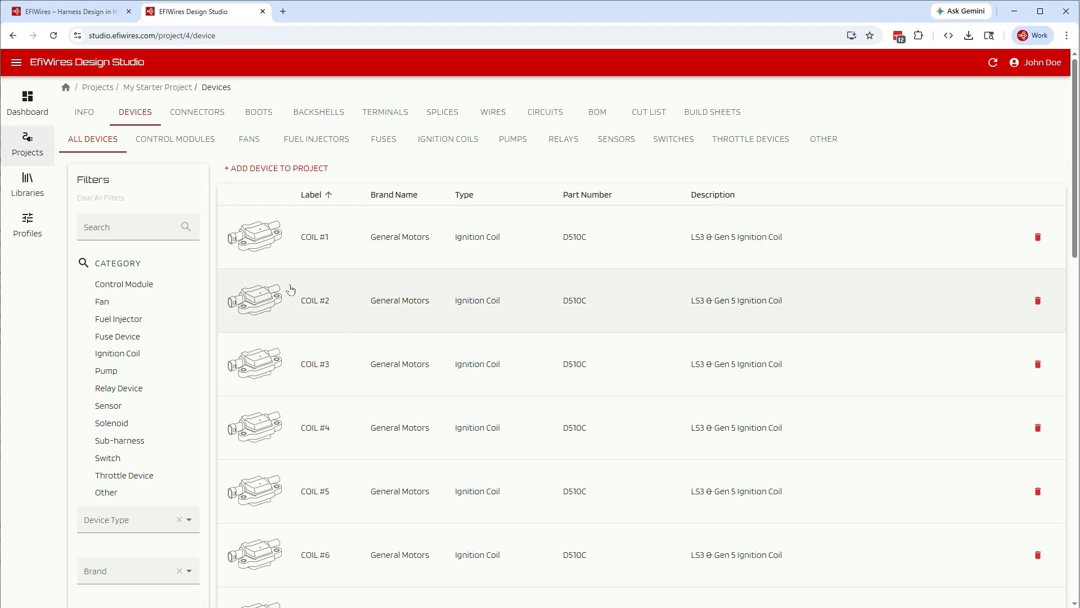
# Step: Examine the project's connector list from the coil connectors to TPS, checking brands, series, part numbers and cavity counts
pyautogui.click(198, 117)
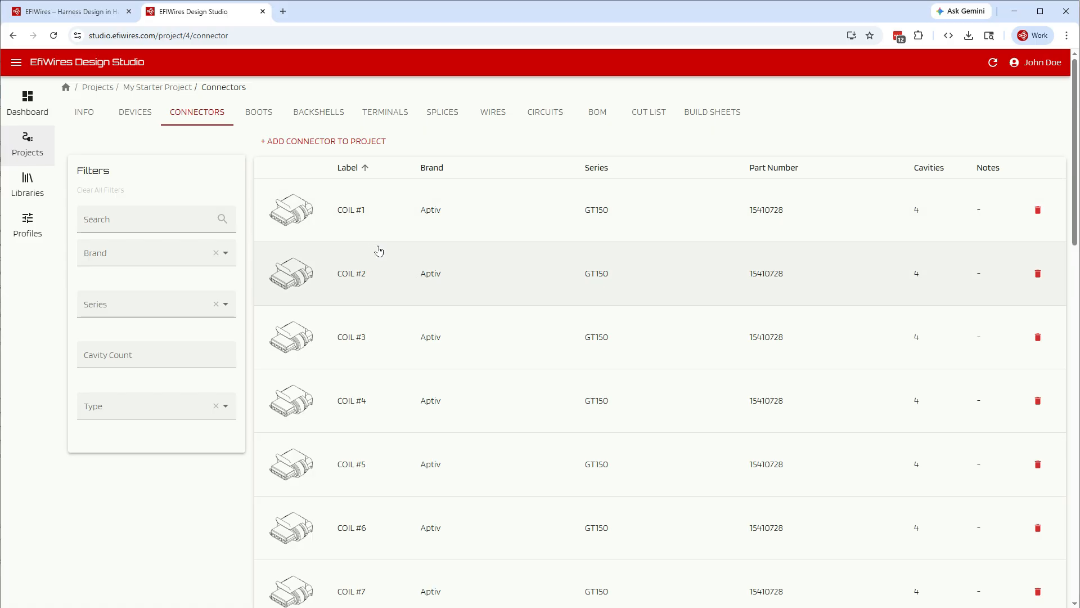
pyautogui.scroll(-3, 379, 251)
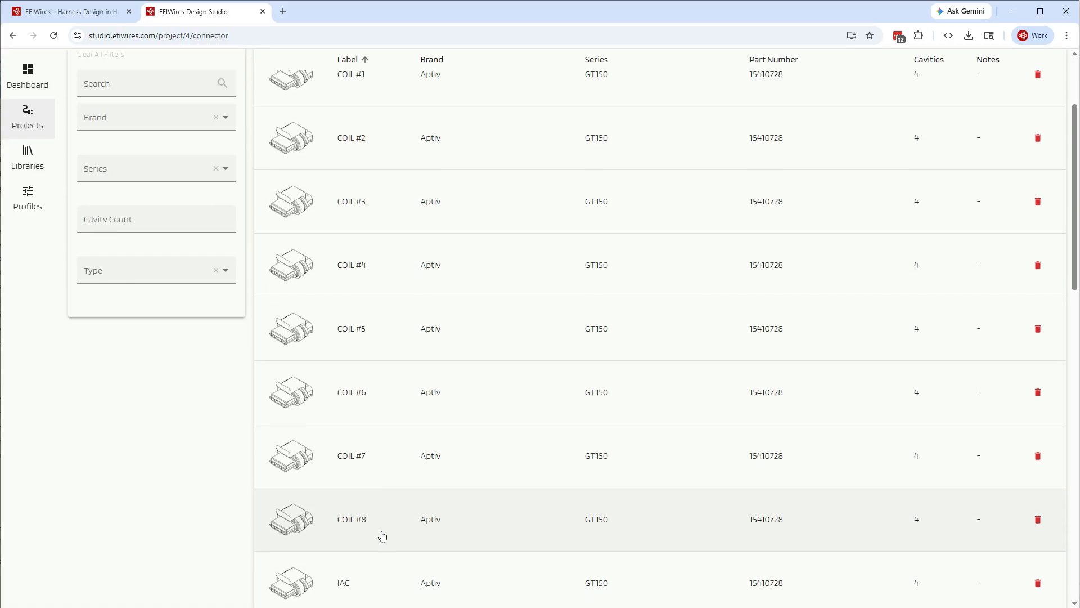
pyautogui.scroll(-2, 382, 535)
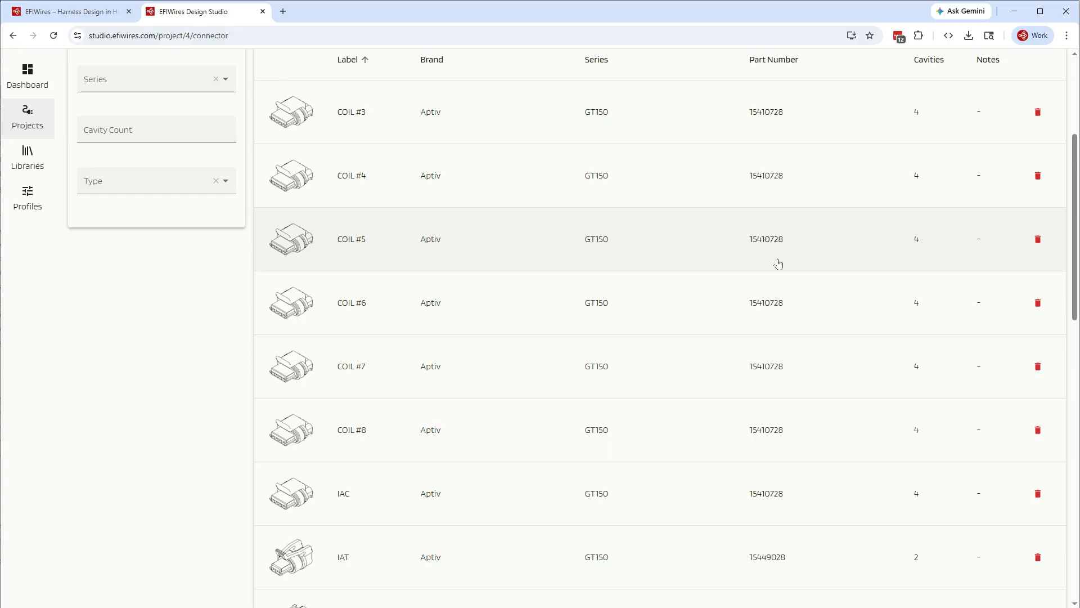
pyautogui.scroll(-3, 721, 313)
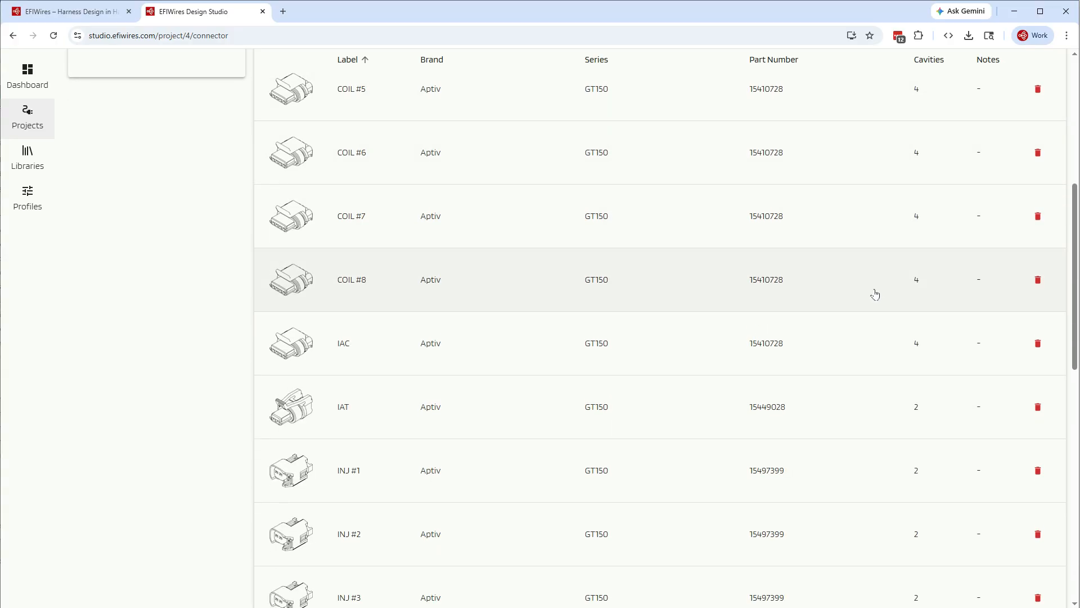
pyautogui.scroll(6, 875, 293)
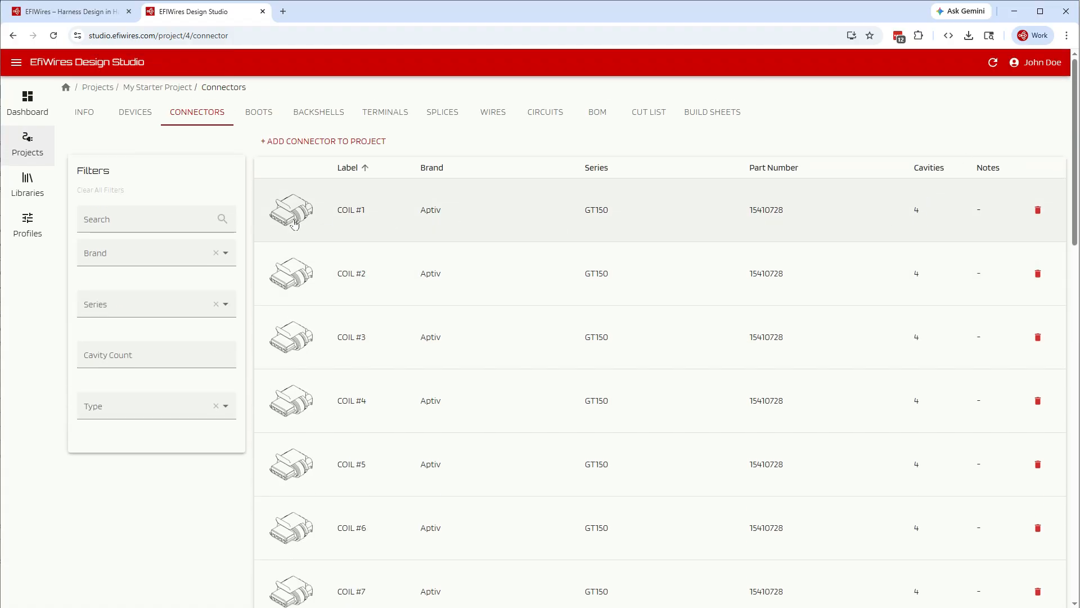
pyautogui.scroll(-9, 348, 341)
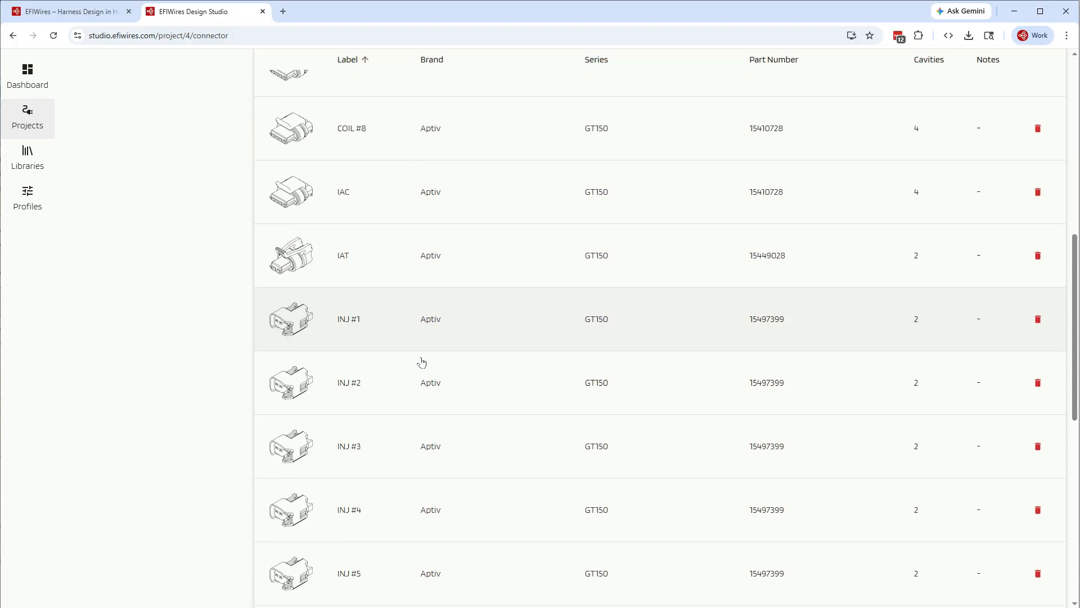
pyautogui.scroll(-1, 422, 361)
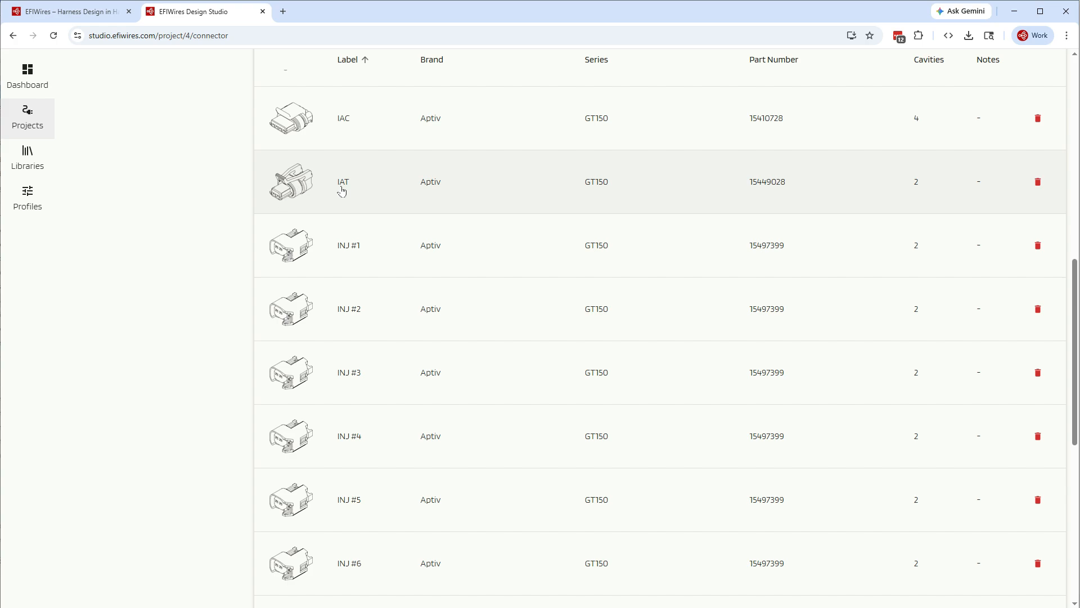
pyautogui.scroll(-2, 354, 333)
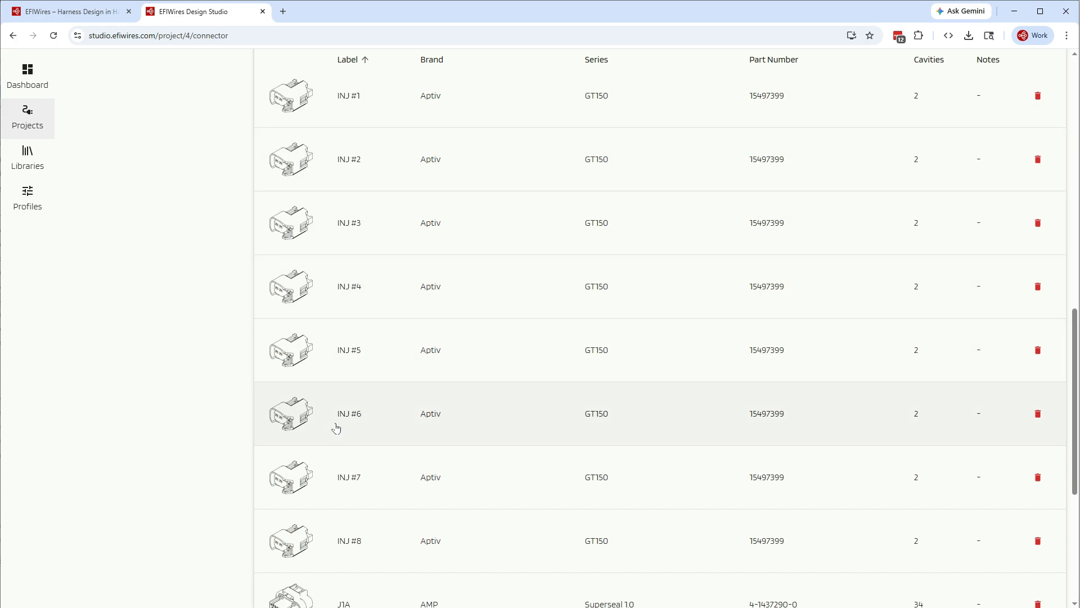
pyautogui.scroll(-3, 345, 375)
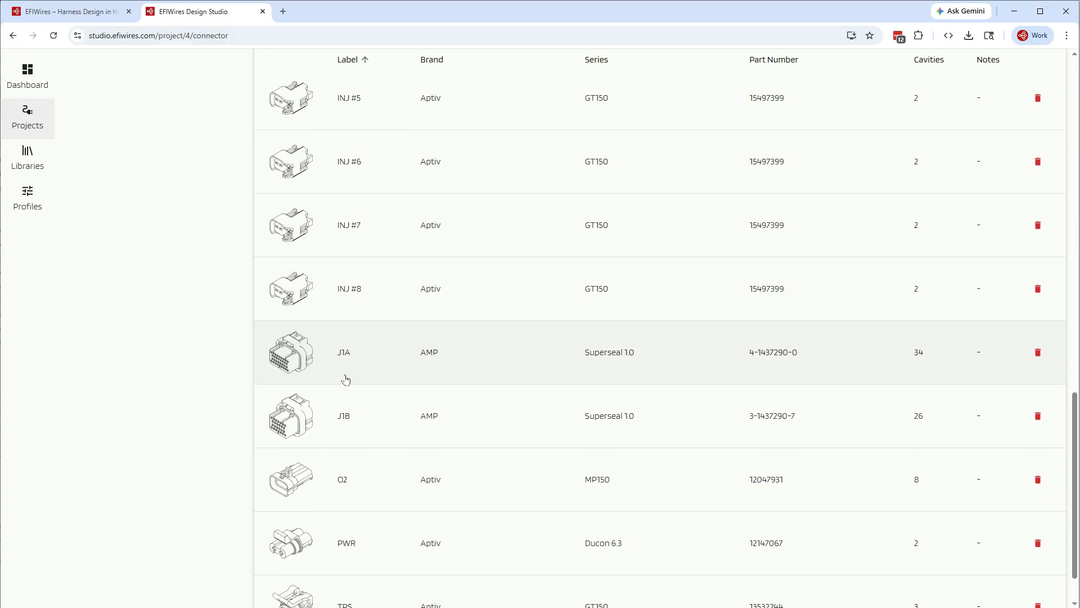
pyautogui.scroll(-2, 315, 366)
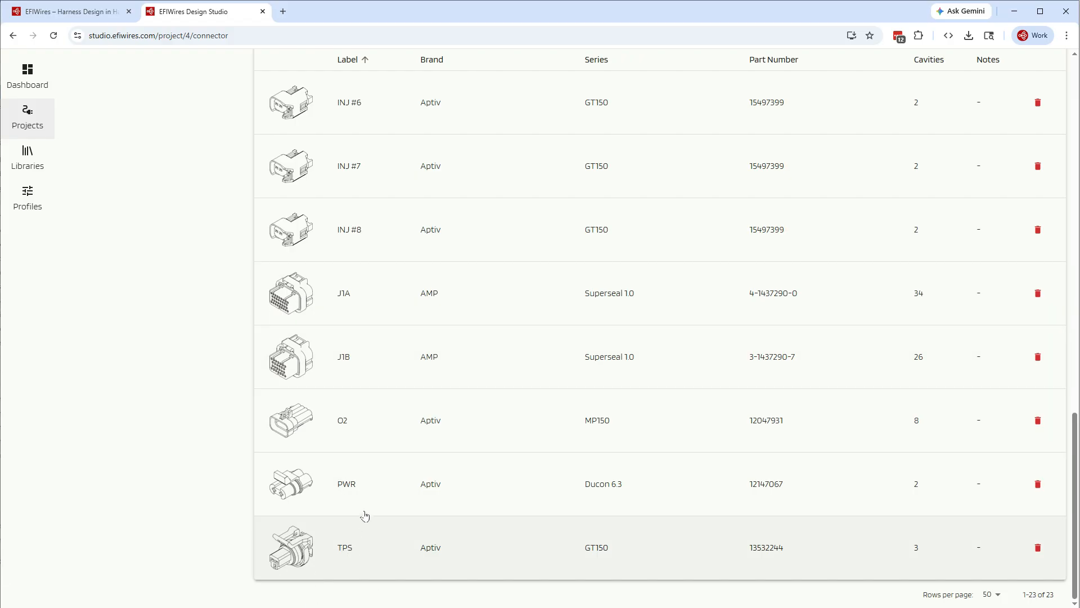
# Step: Examine the project's terminal list, checking each terminal's circuit, crimp type, series and part number
pyautogui.scroll(10, 362, 495)
pyautogui.scroll(8, 363, 493)
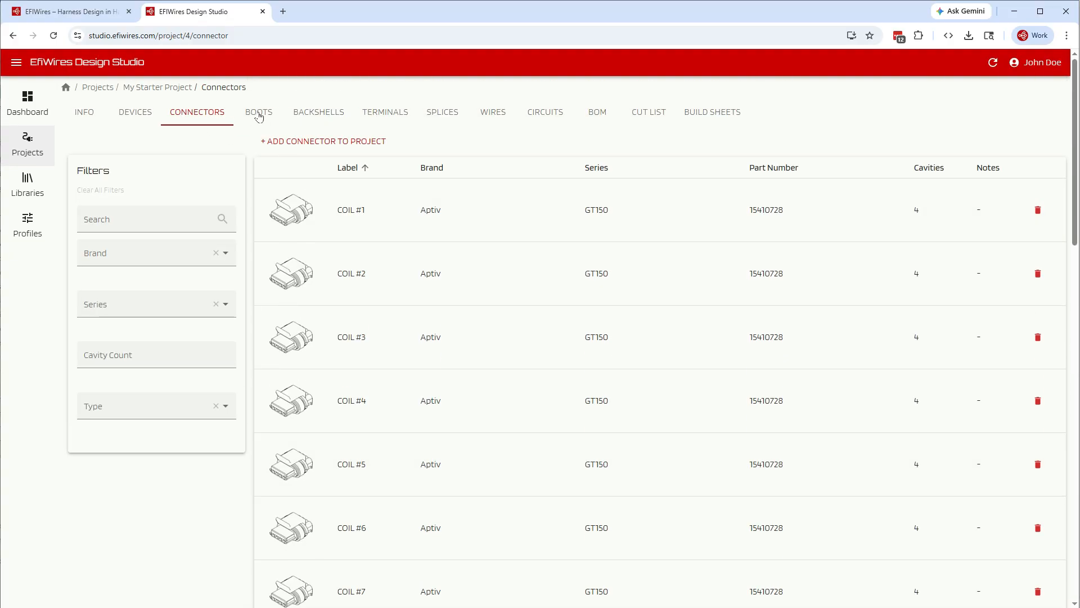
pyautogui.click(385, 116)
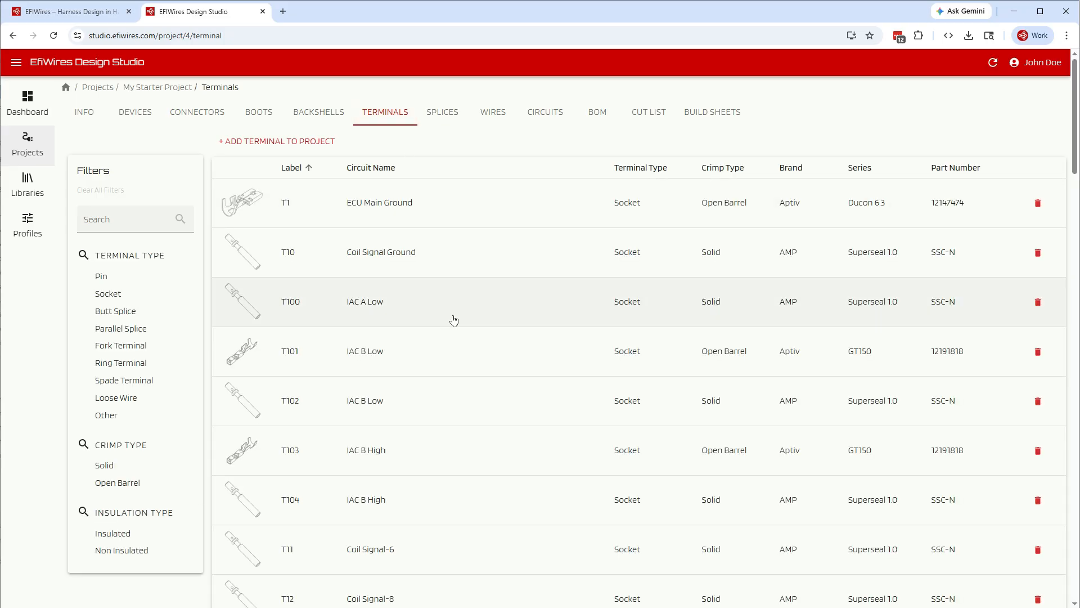
pyautogui.scroll(-8, 454, 320)
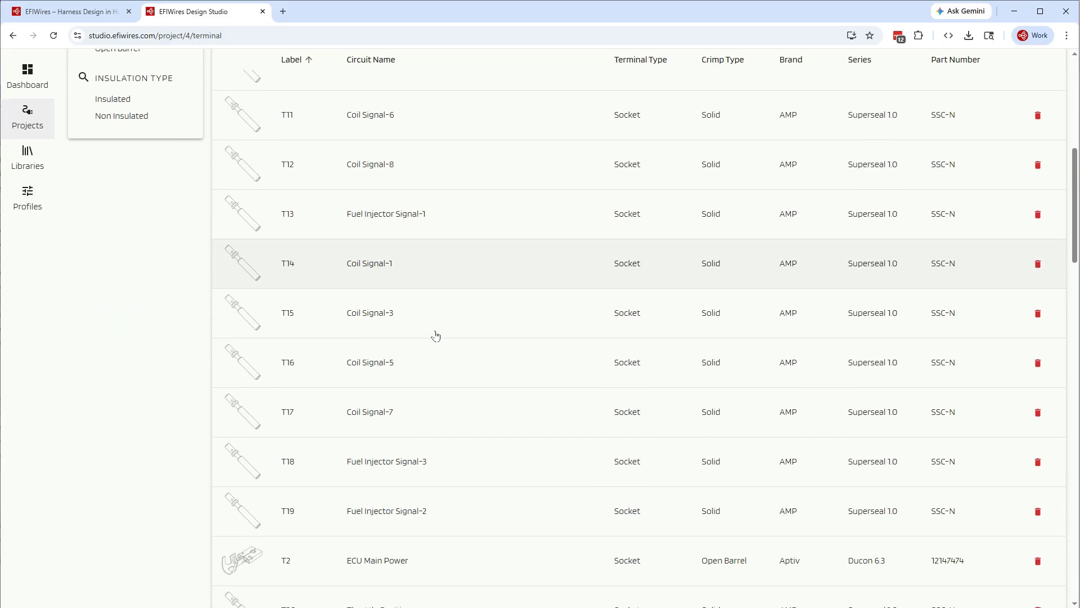
pyautogui.scroll(-5, 435, 336)
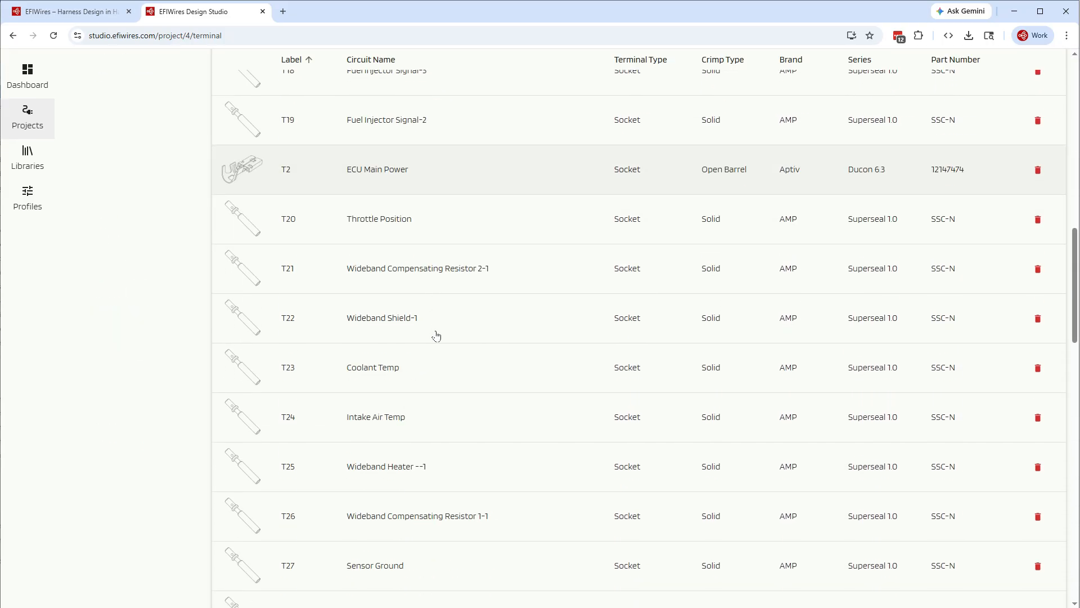
pyautogui.scroll(13, 436, 336)
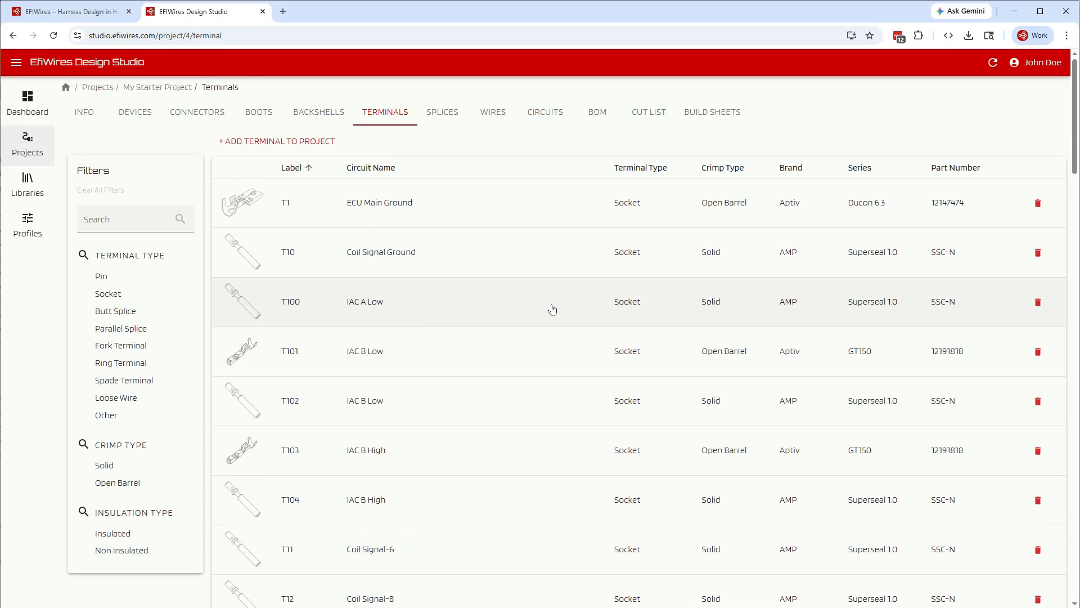
# Step: Inspect the details and schematic of the Coil Signal Ground splice S2 and close it
pyautogui.click(444, 115)
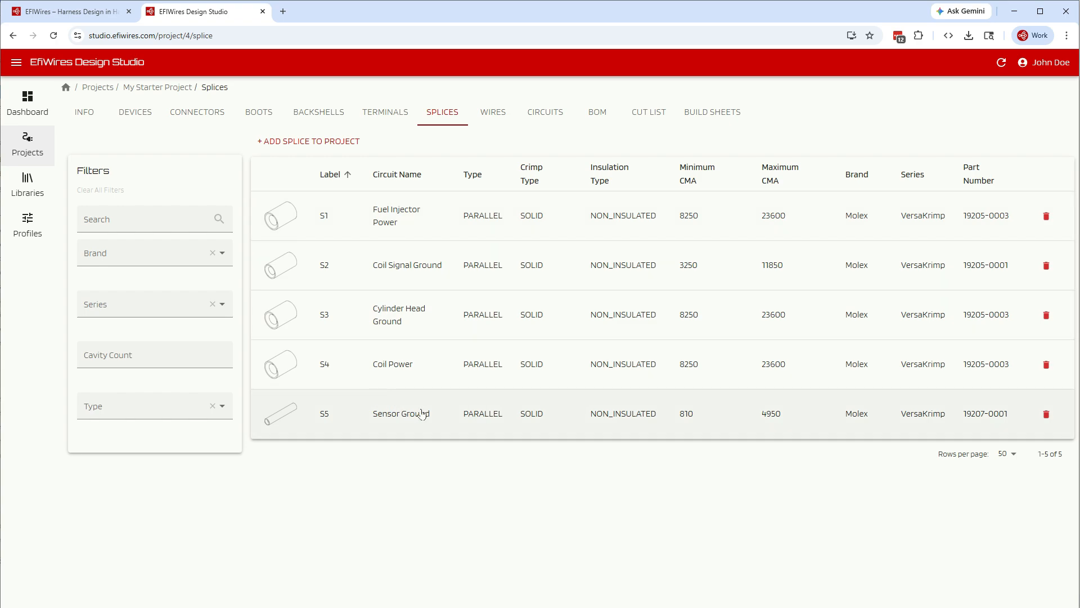
pyautogui.click(418, 272)
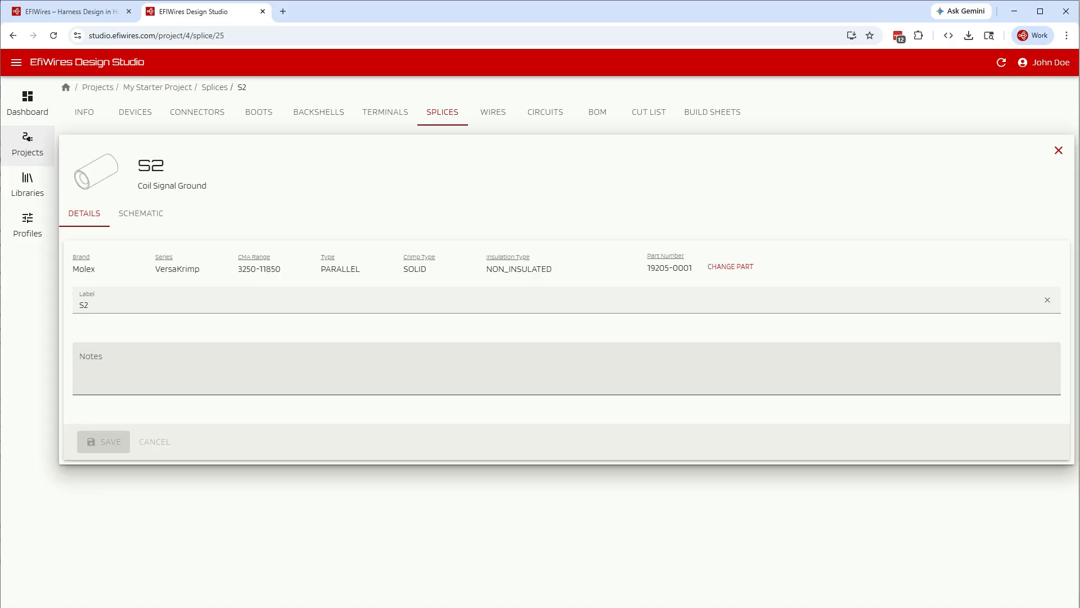
pyautogui.click(145, 213)
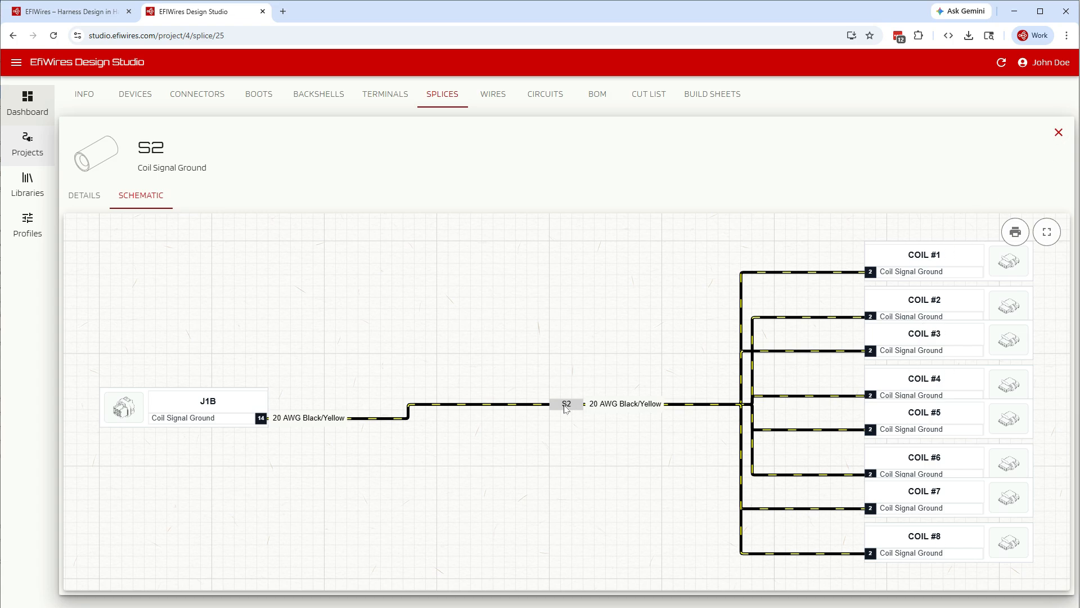
pyautogui.click(1059, 133)
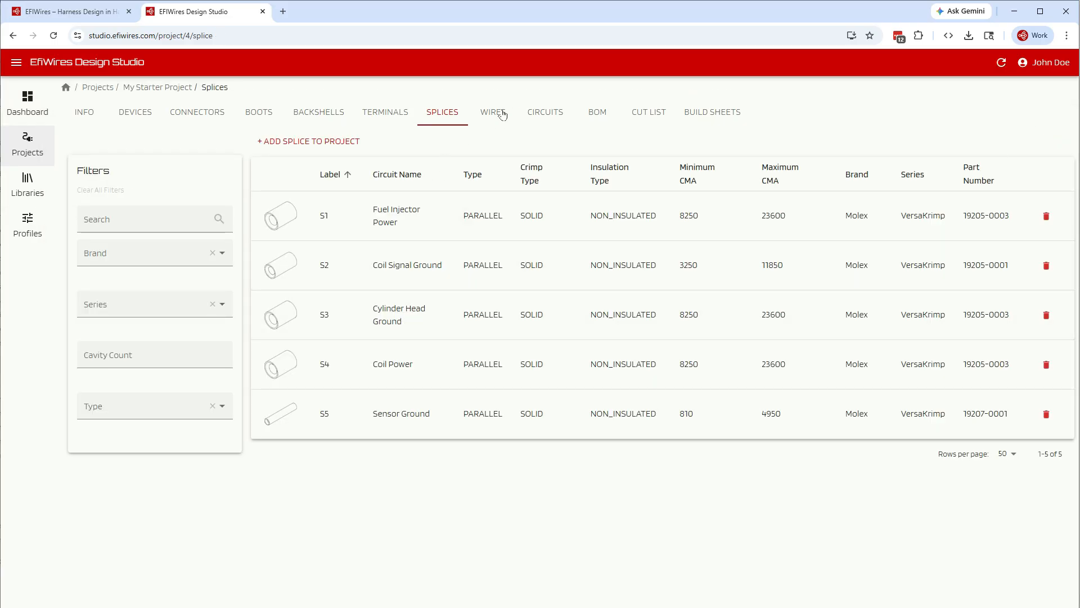
# Step: Examine the project's wire list, checking each wire's circuit, end points, length, size and type
pyautogui.click(502, 115)
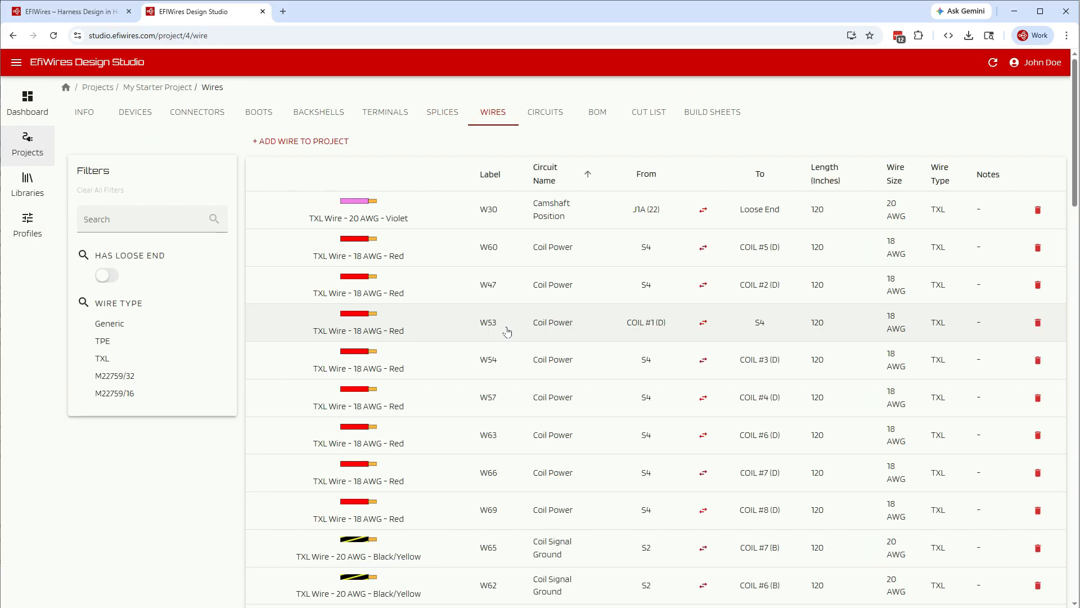
pyautogui.scroll(-3, 507, 409)
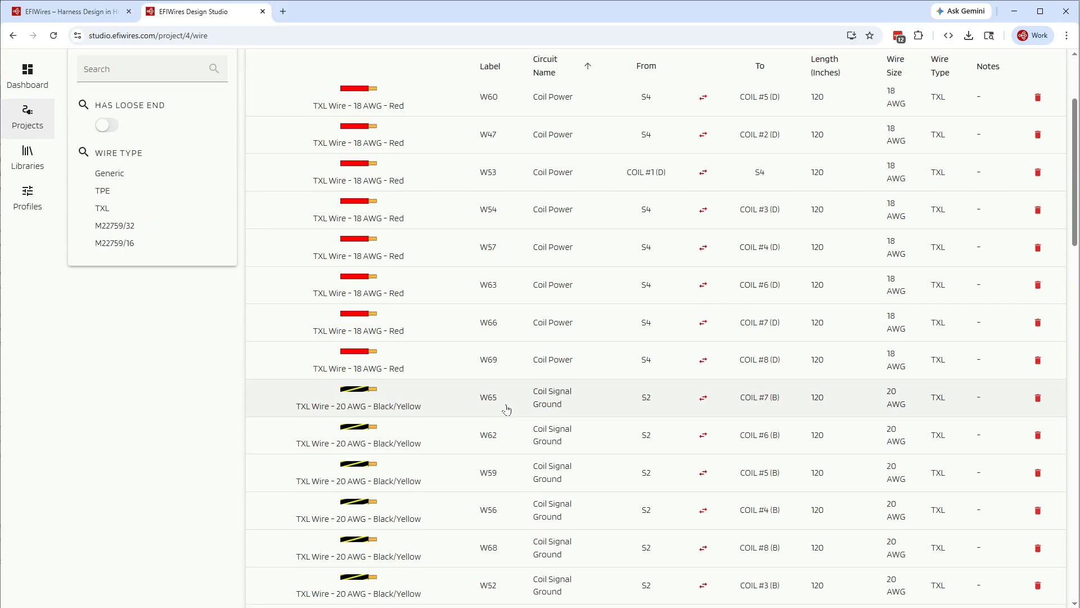
pyautogui.scroll(3, 574, 405)
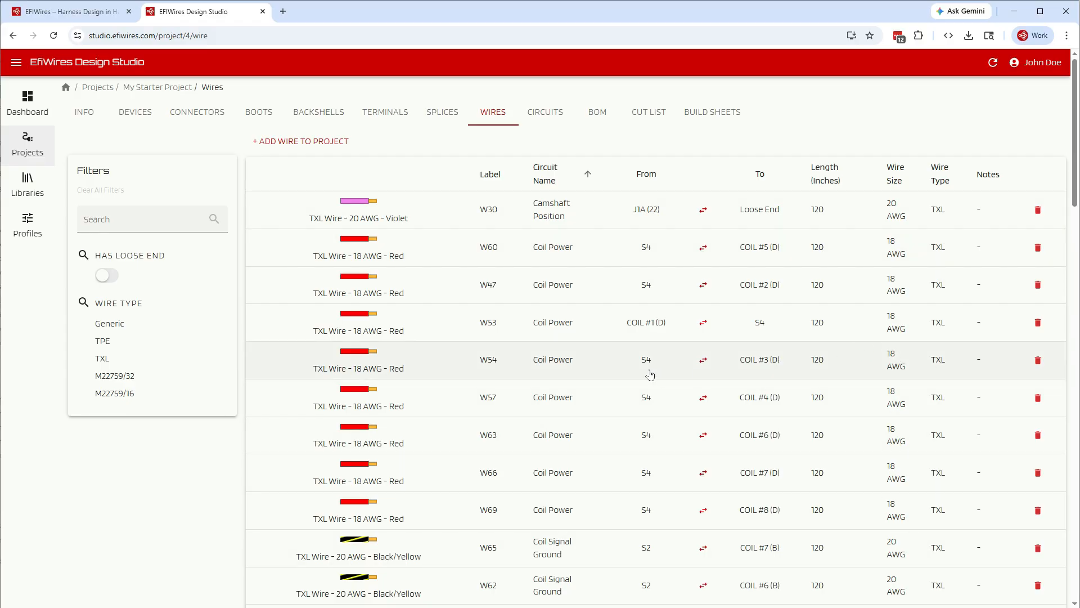
pyautogui.scroll(-6, 647, 388)
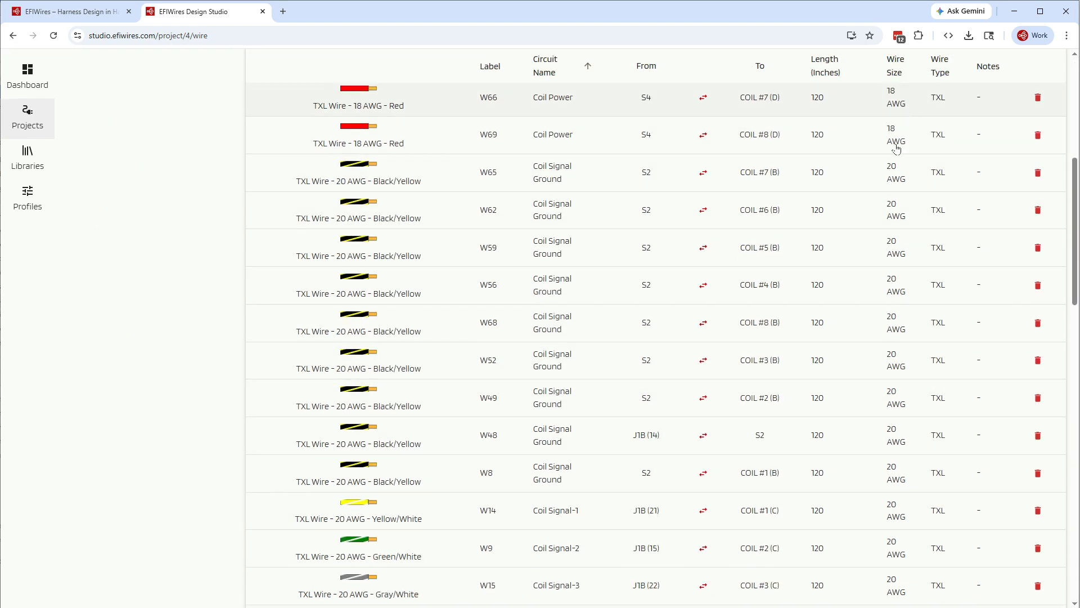
pyautogui.scroll(-15, 801, 386)
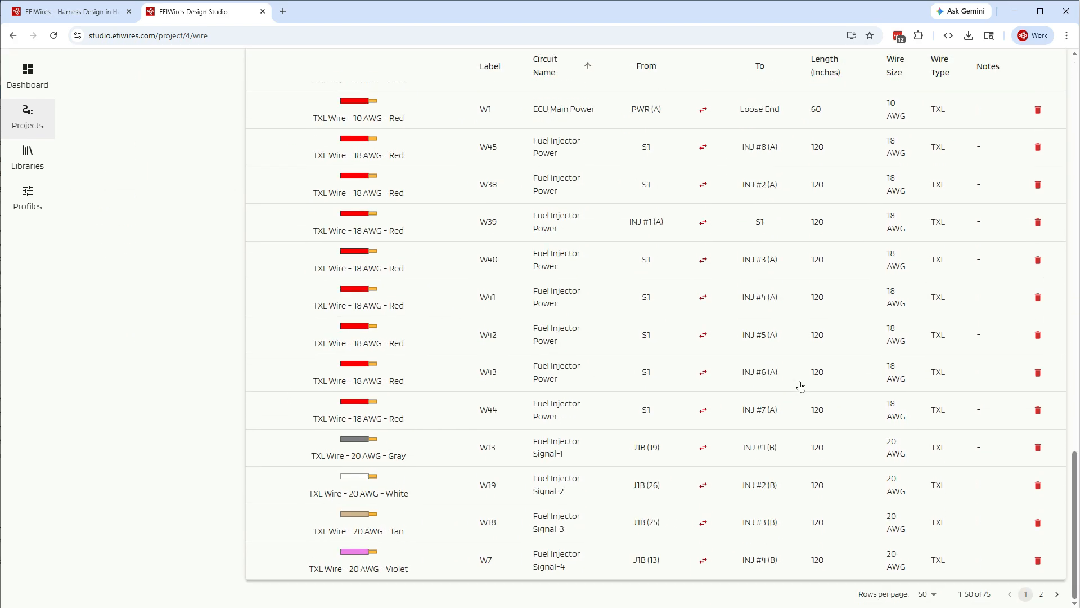
# Step: Examine the project's circuit list and filter it to the circuits that need termination
pyautogui.scroll(20, 801, 382)
pyautogui.click(545, 112)
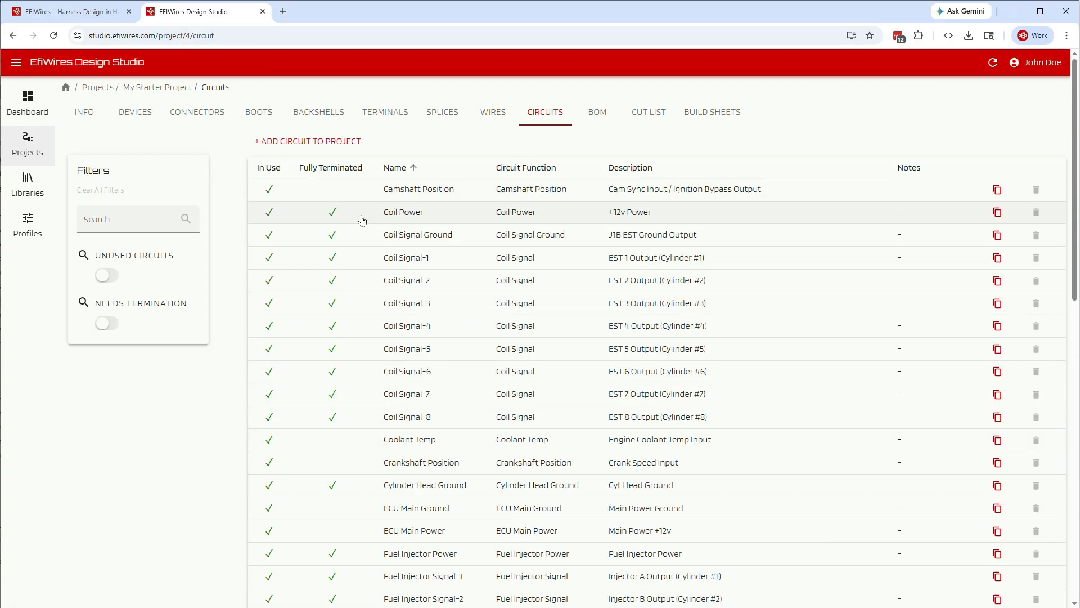
pyautogui.scroll(-3, 561, 366)
pyautogui.scroll(-4, 561, 366)
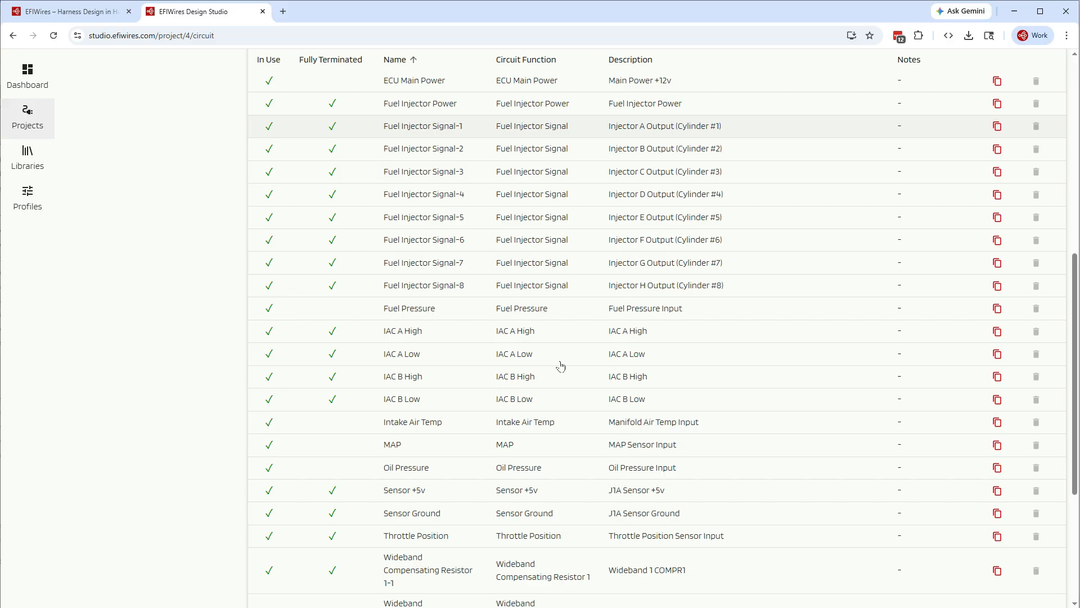
pyautogui.scroll(7, 560, 367)
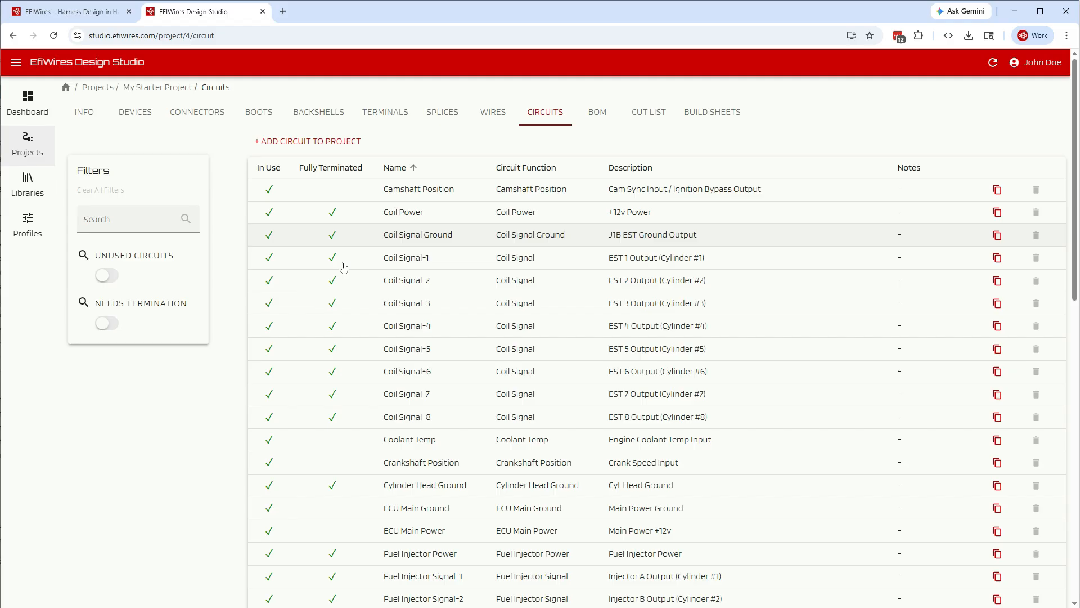
pyautogui.click(106, 325)
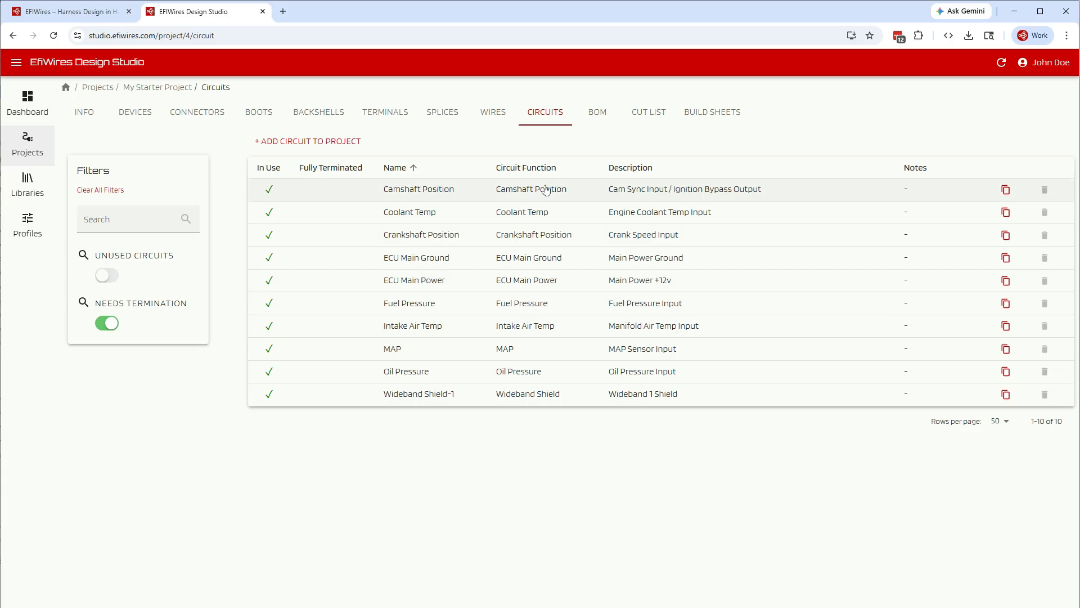
# Step: Examine the connector parts in the bill of materials, checking quantities, part numbers, categories, manufacturers and series
pyautogui.click(597, 112)
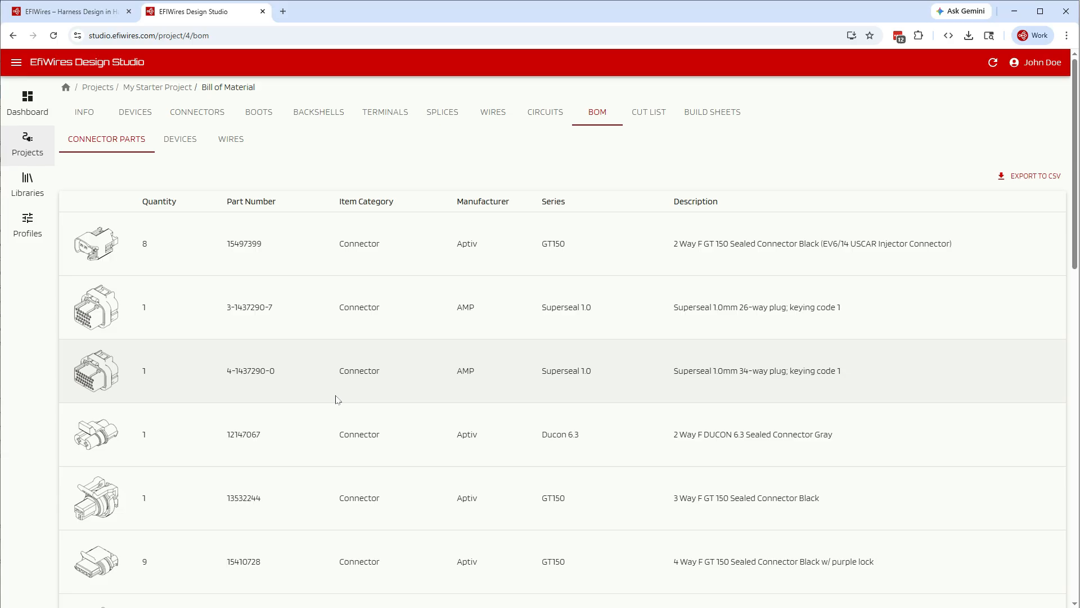
pyautogui.scroll(-6, 338, 397)
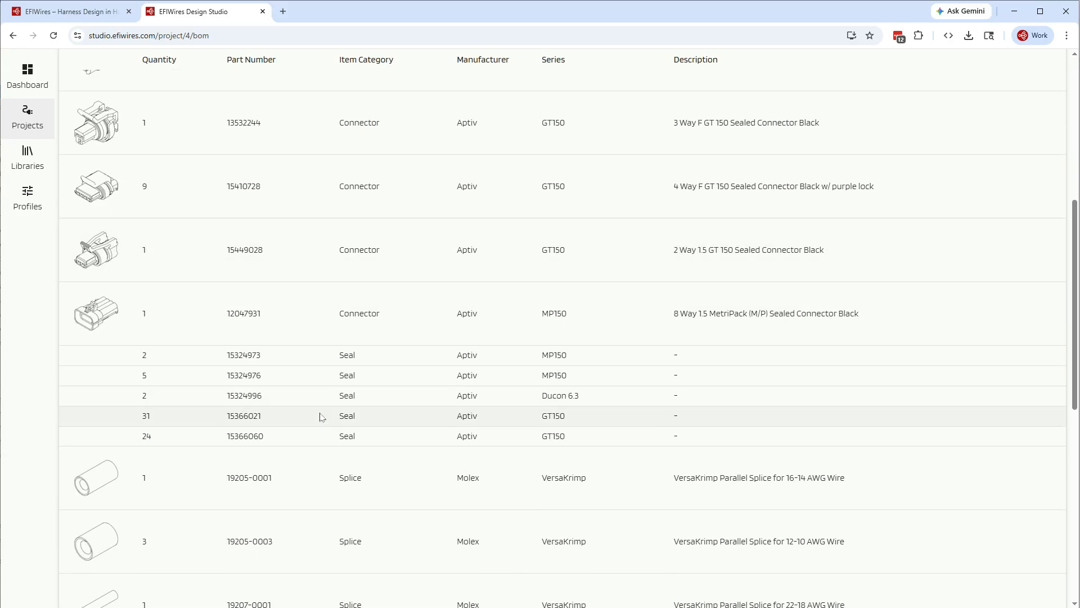
pyautogui.scroll(-8, 332, 412)
pyautogui.scroll(7, 338, 415)
pyautogui.scroll(8, 337, 415)
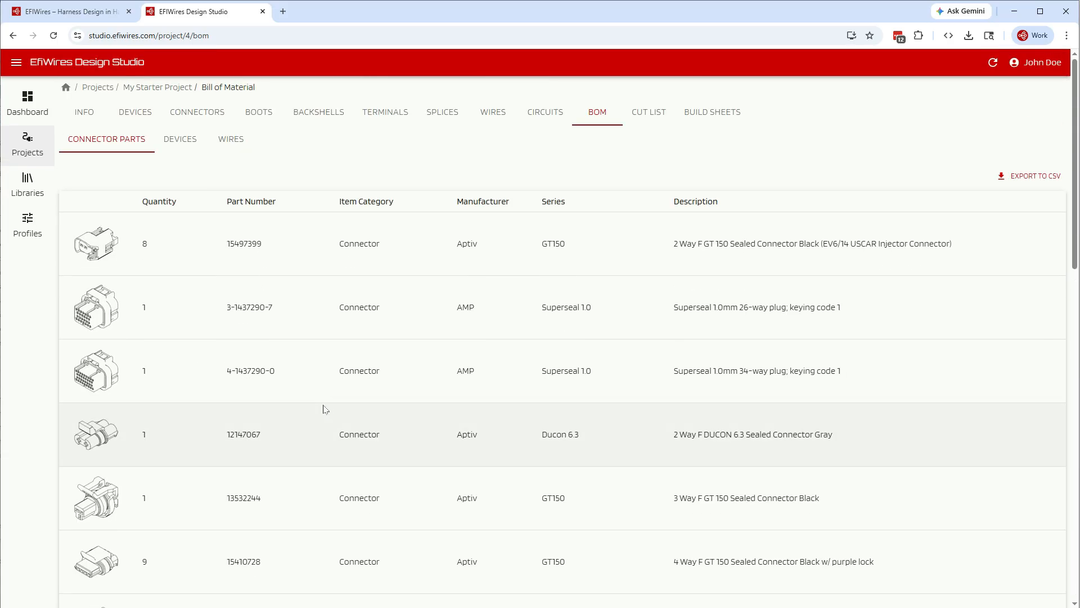
# Step: Review the devices and wires in the bill of materials, checking quantities, part numbers and descriptions
pyautogui.click(181, 142)
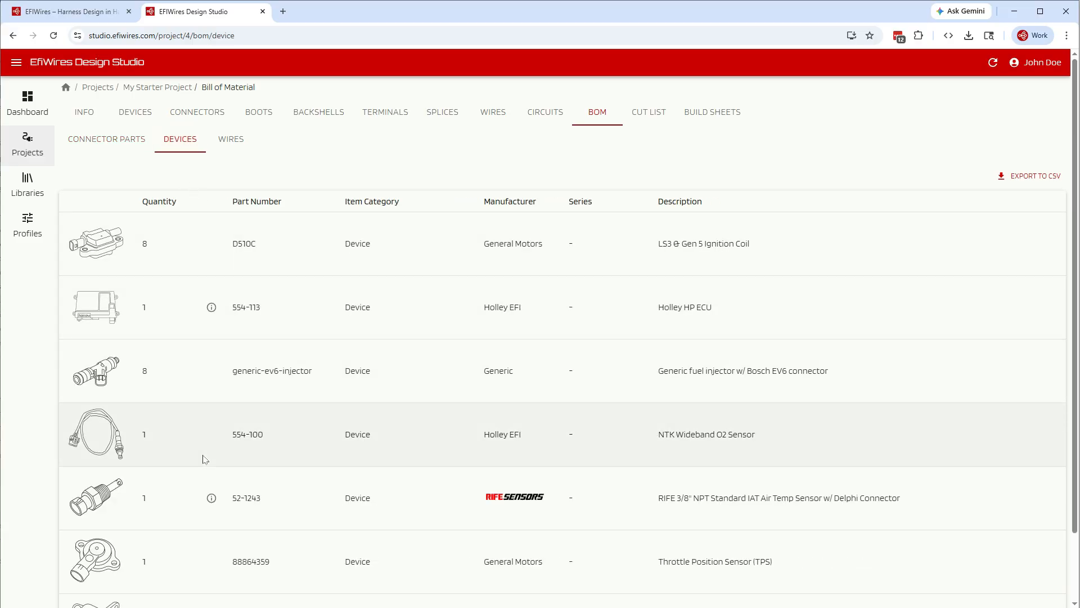
pyautogui.click(231, 141)
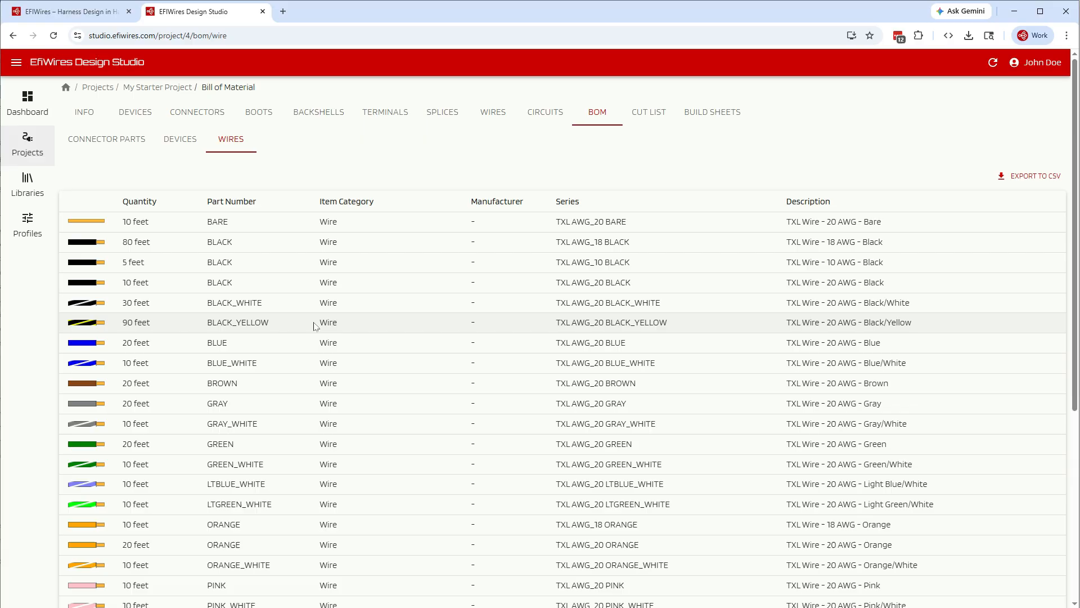
pyautogui.scroll(-6, 312, 320)
pyautogui.scroll(6, 313, 325)
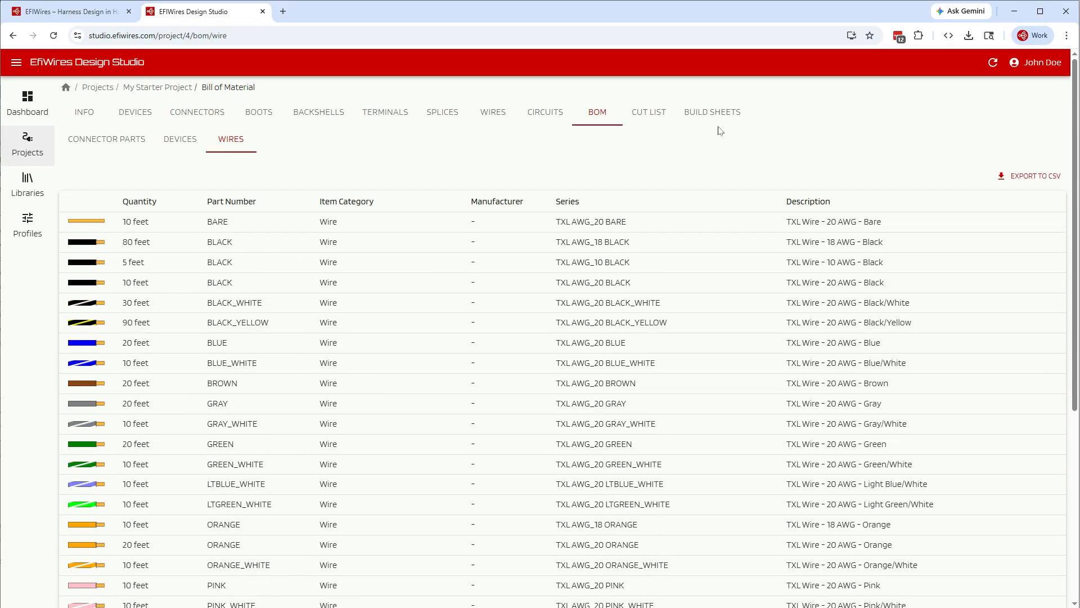
# Step: Examine the project's cut list, checking the quantity, colour, type, size and length of each wire
pyautogui.click(650, 112)
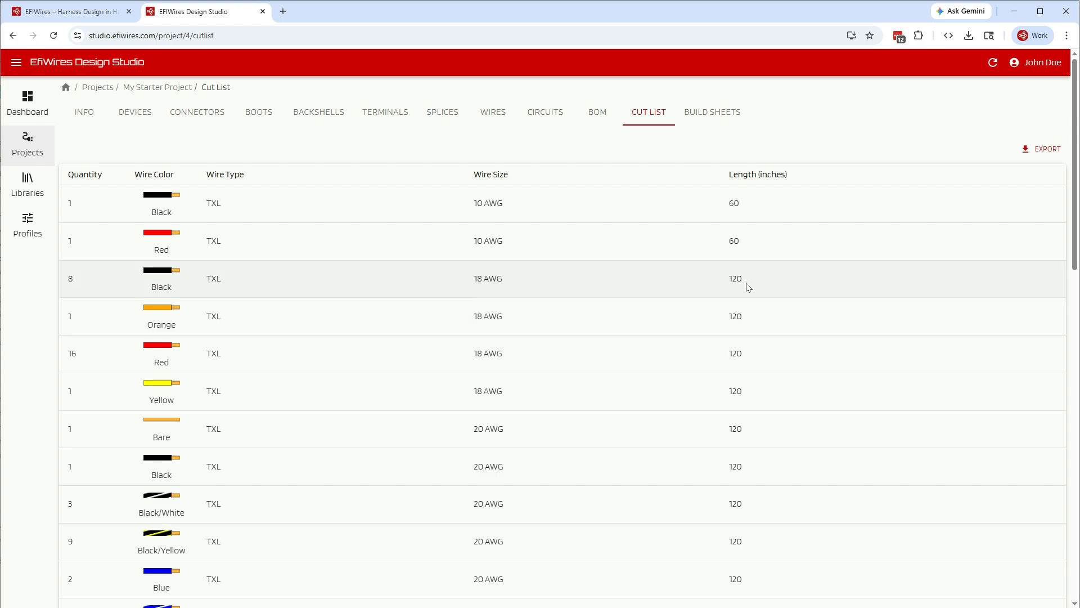
pyautogui.scroll(-14, 311, 345)
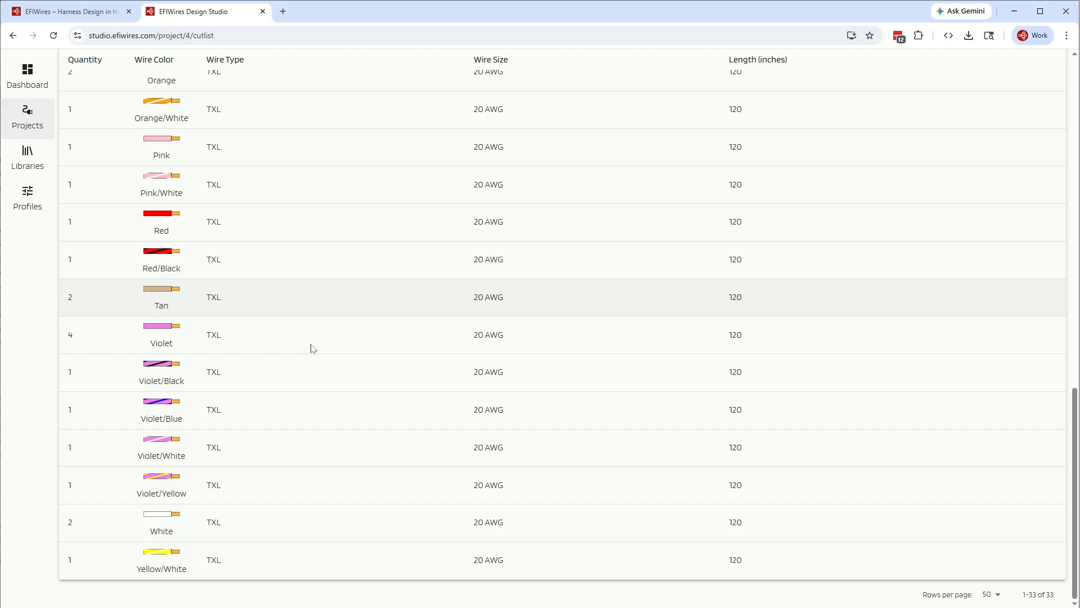
pyautogui.scroll(14, 310, 344)
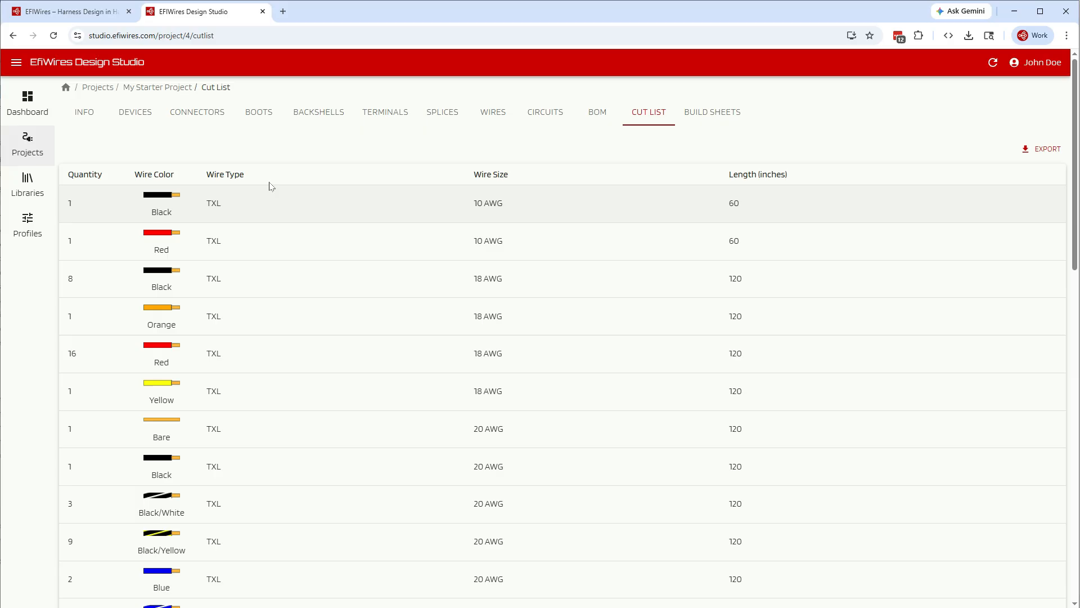
# Step: Inspect the pinout in connector J1A's build sheet and expand the splice fanout of cavity 18, Sensor Ground
pyautogui.click(710, 115)
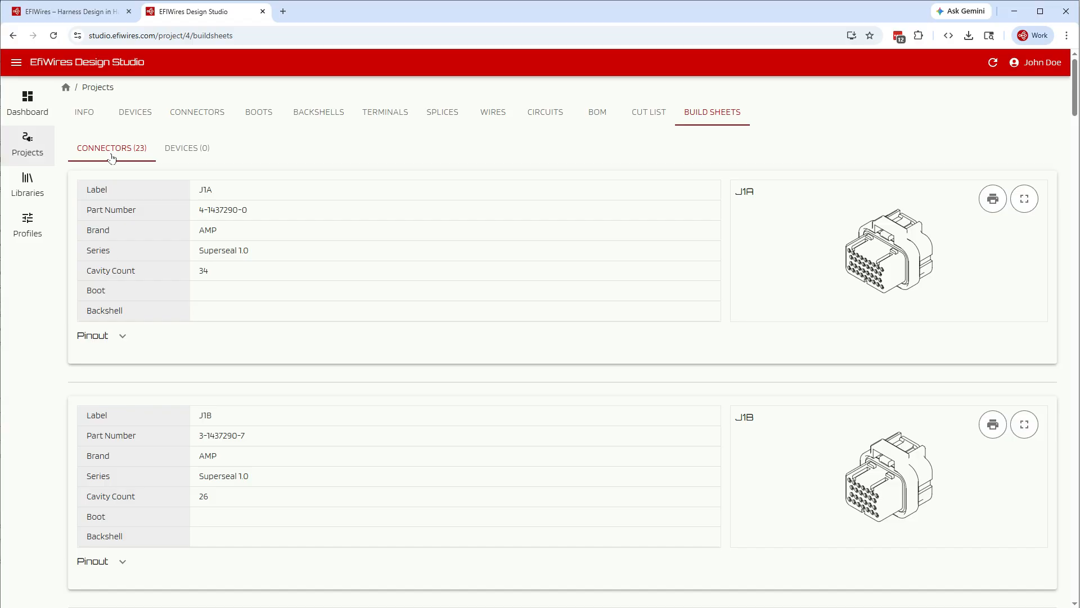
pyautogui.click(122, 336)
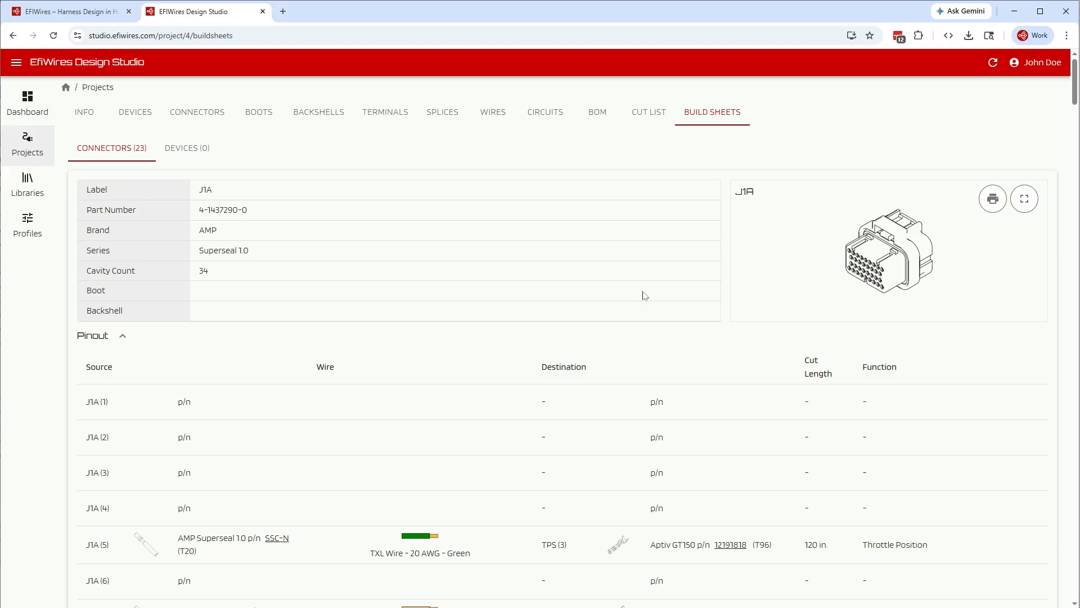
pyautogui.scroll(-2, 644, 295)
pyautogui.scroll(-1, 189, 339)
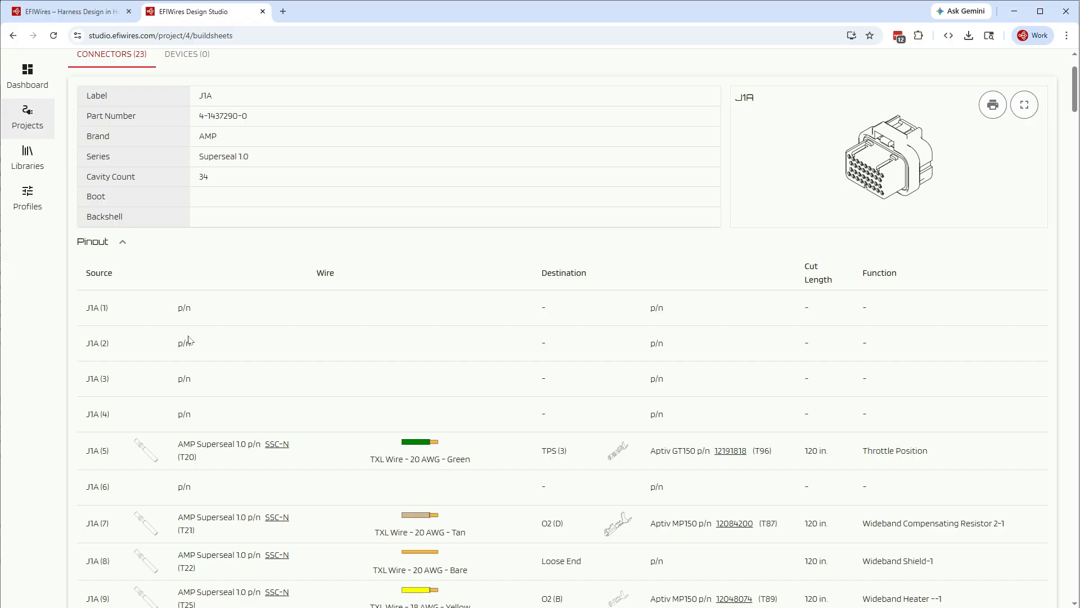
pyautogui.scroll(-2, 188, 339)
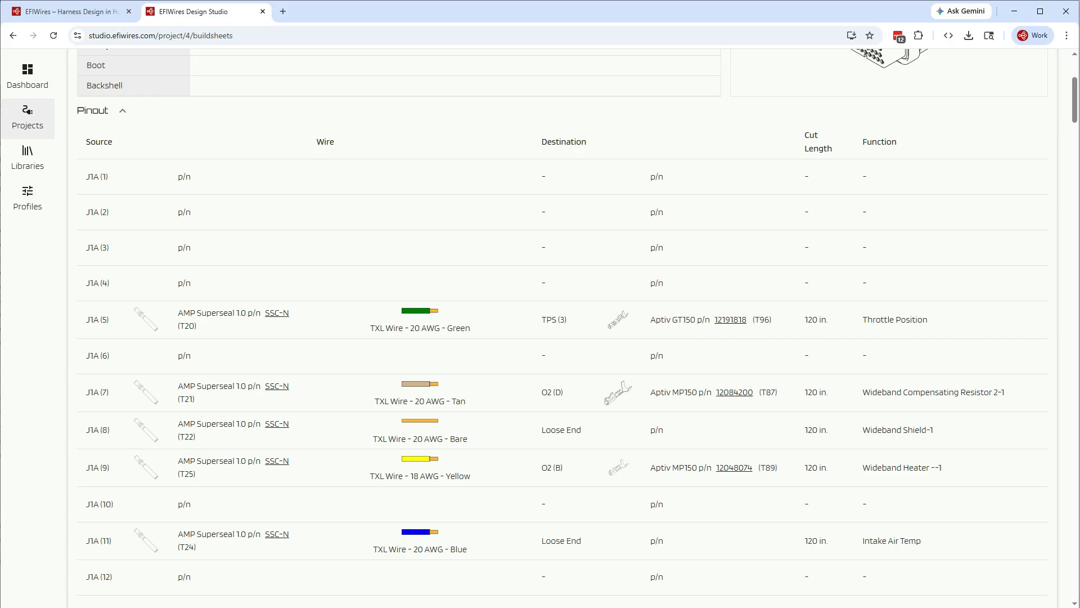
pyautogui.scroll(-7, 963, 373)
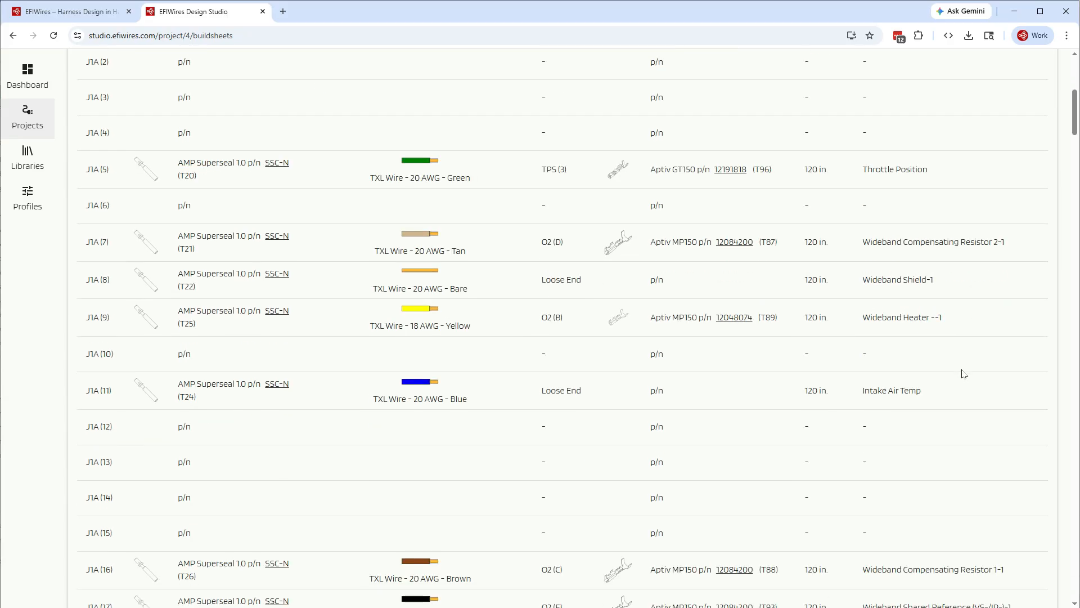
pyautogui.scroll(-1, 955, 365)
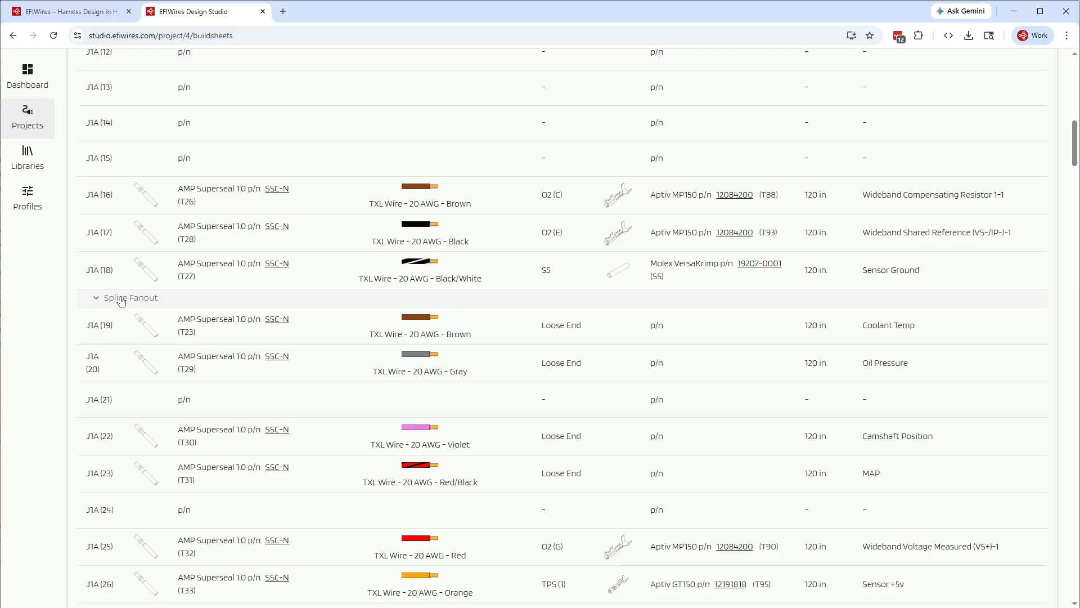
pyautogui.click(97, 298)
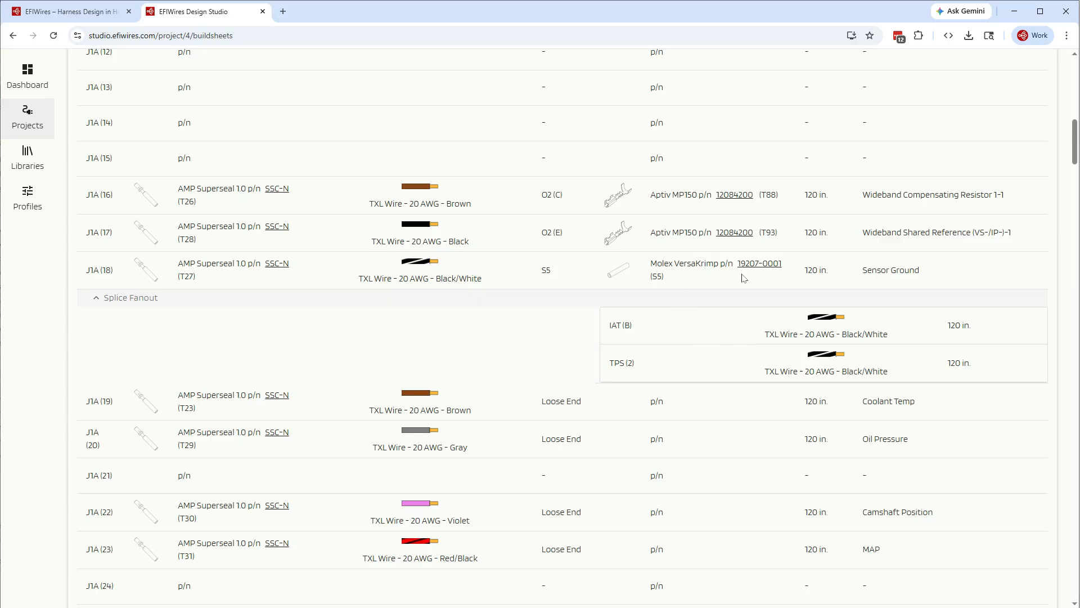
# Step: Inspect the pinout in connector J1B's build sheet and expand the splice fanout of cavity 14, Coil Signal Ground
pyautogui.scroll(-15, 786, 369)
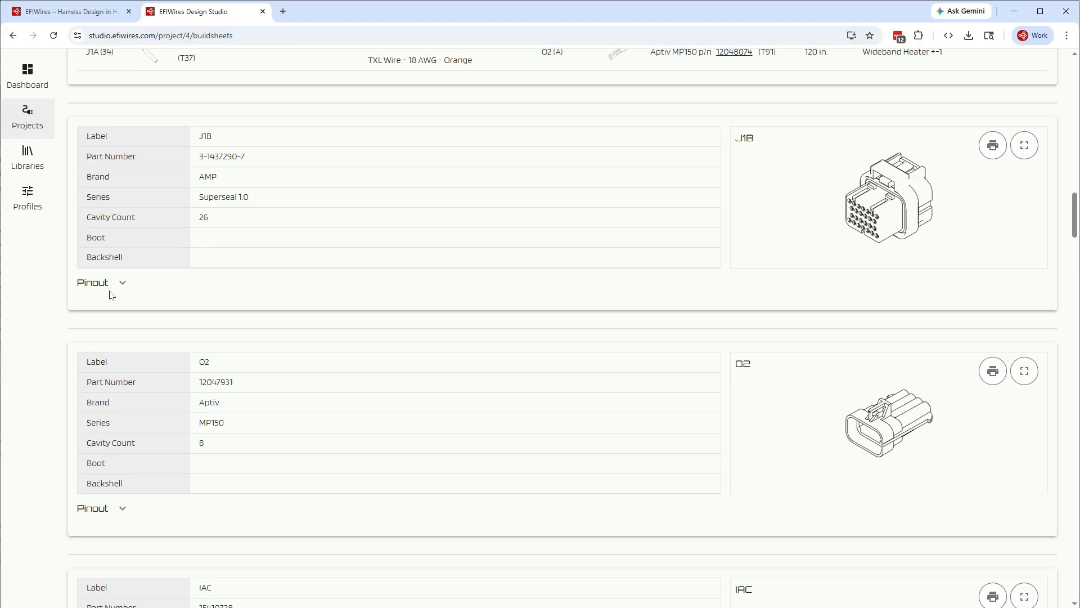
pyautogui.click(129, 283)
pyautogui.scroll(-1, 267, 423)
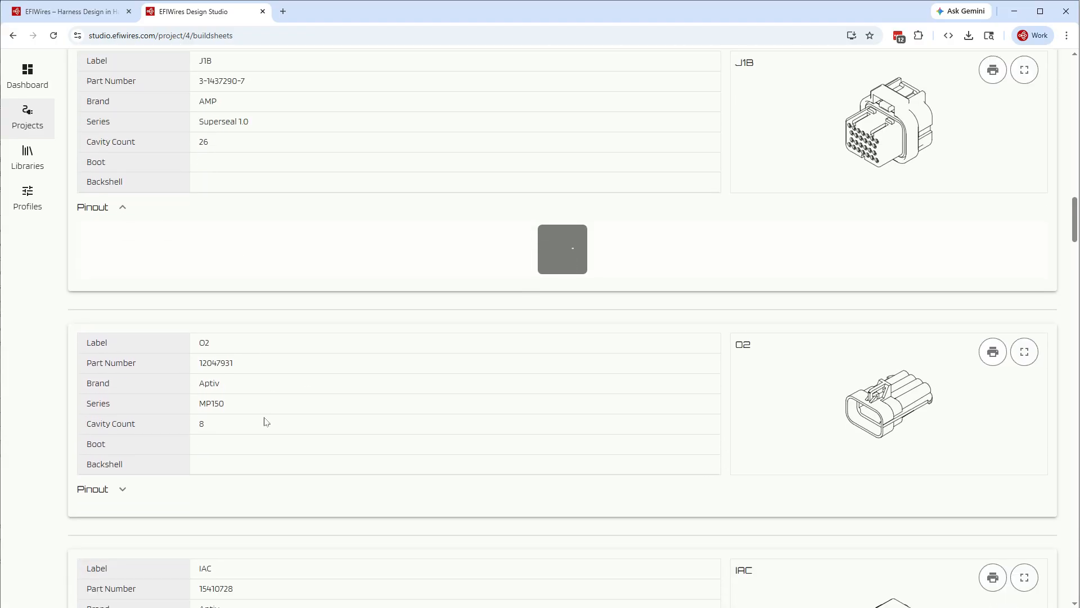
pyautogui.scroll(-3, 242, 394)
pyautogui.scroll(-10, 242, 394)
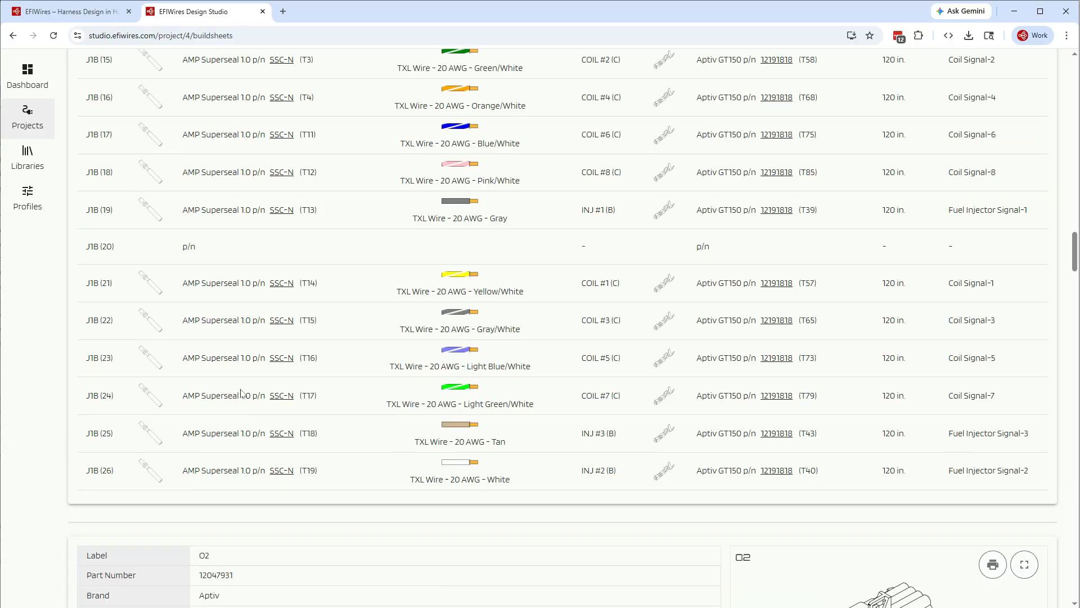
pyautogui.scroll(3, 242, 394)
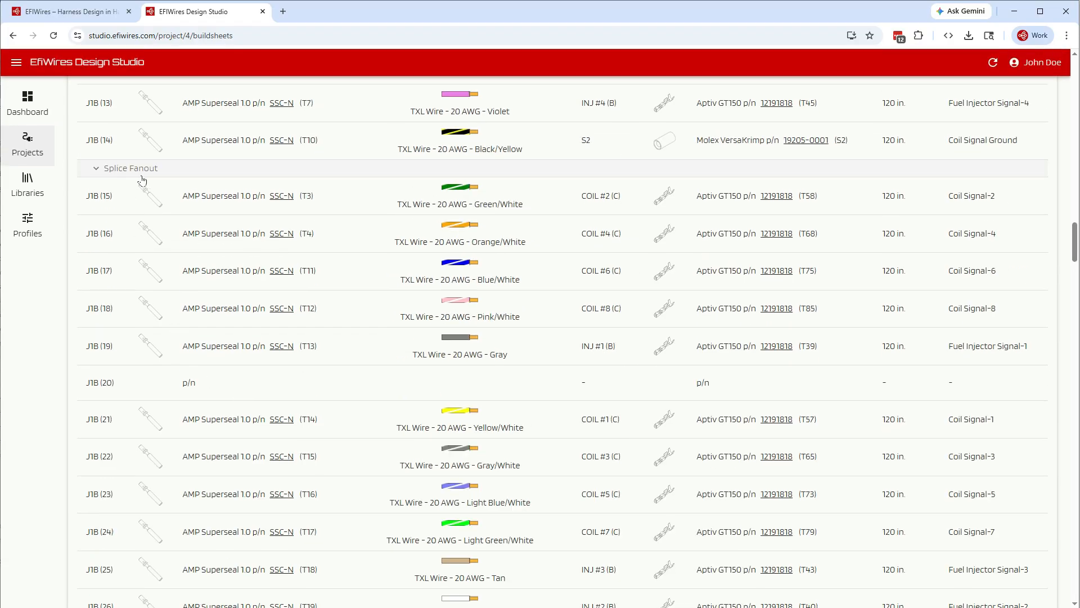
pyautogui.click(96, 168)
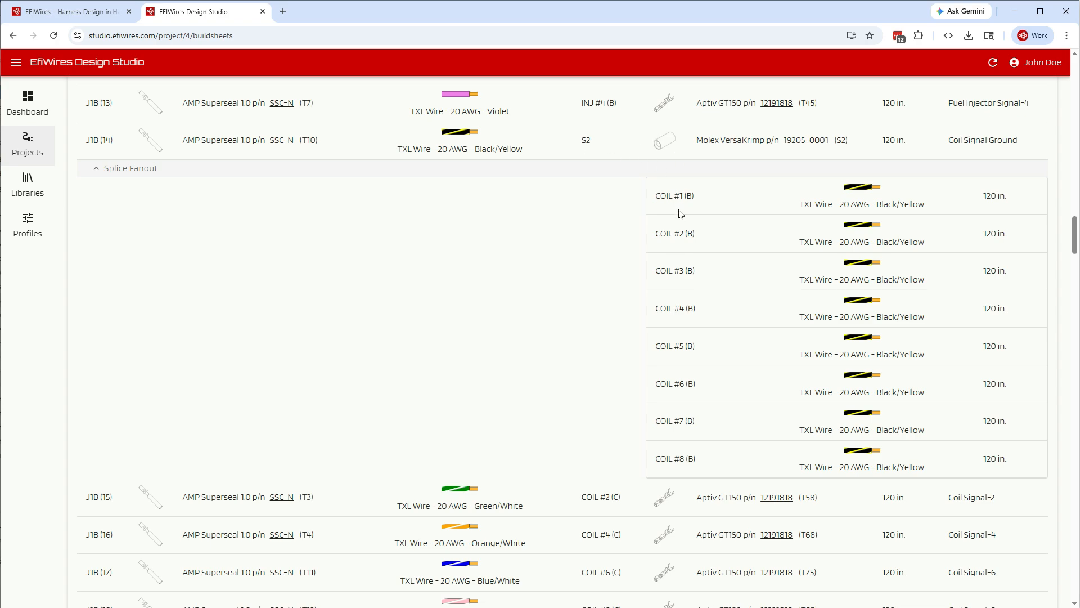
# Step: Look through the remaining connector build sheets, from the coil connectors to the injectors and IAT
pyautogui.scroll(-15, 442, 349)
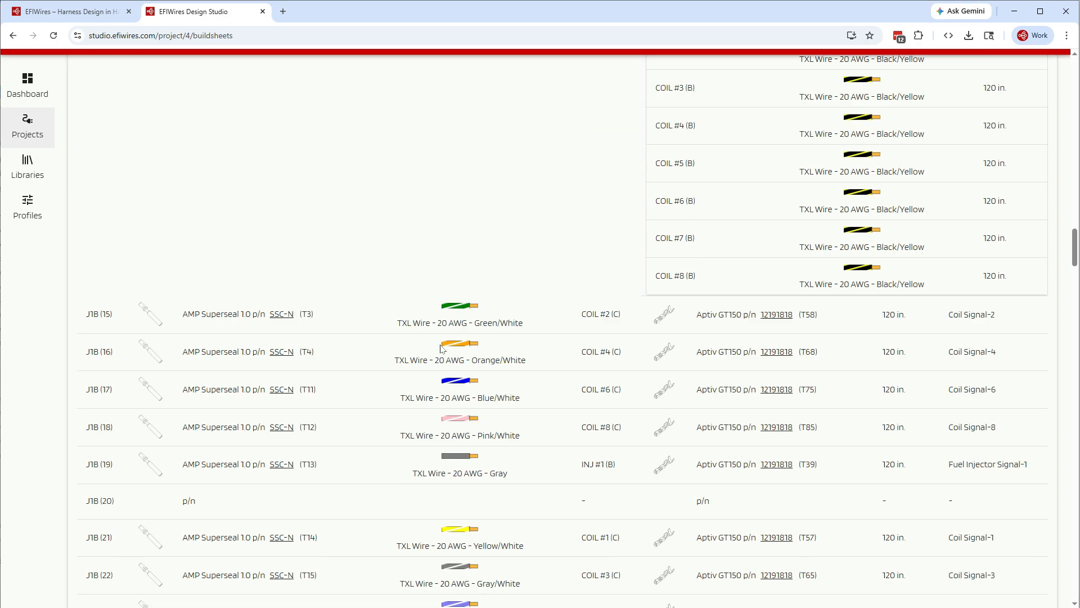
pyautogui.scroll(-20, 442, 349)
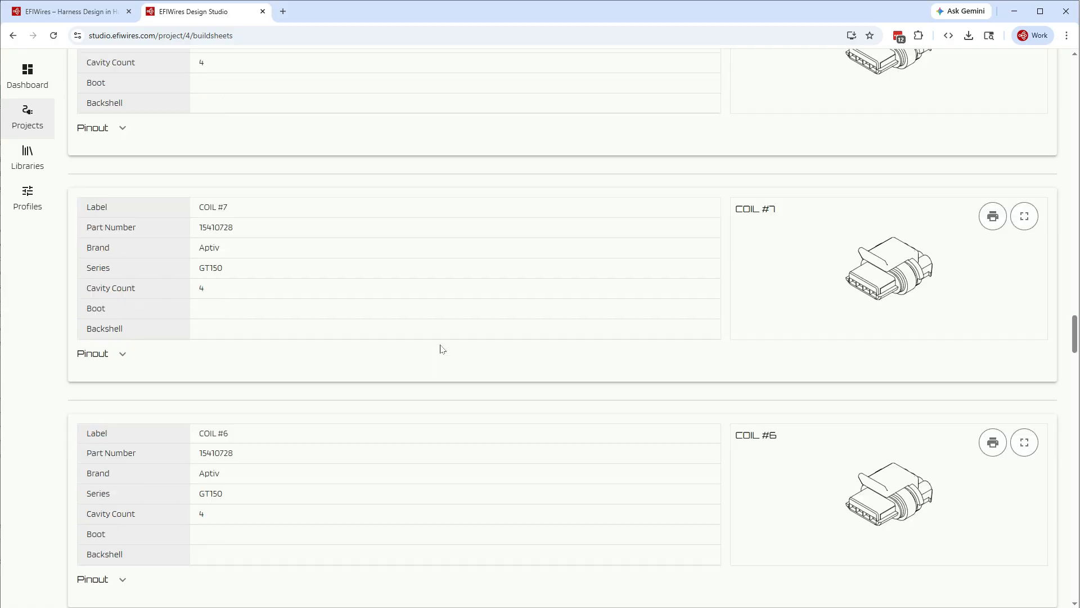
pyautogui.scroll(-20, 441, 353)
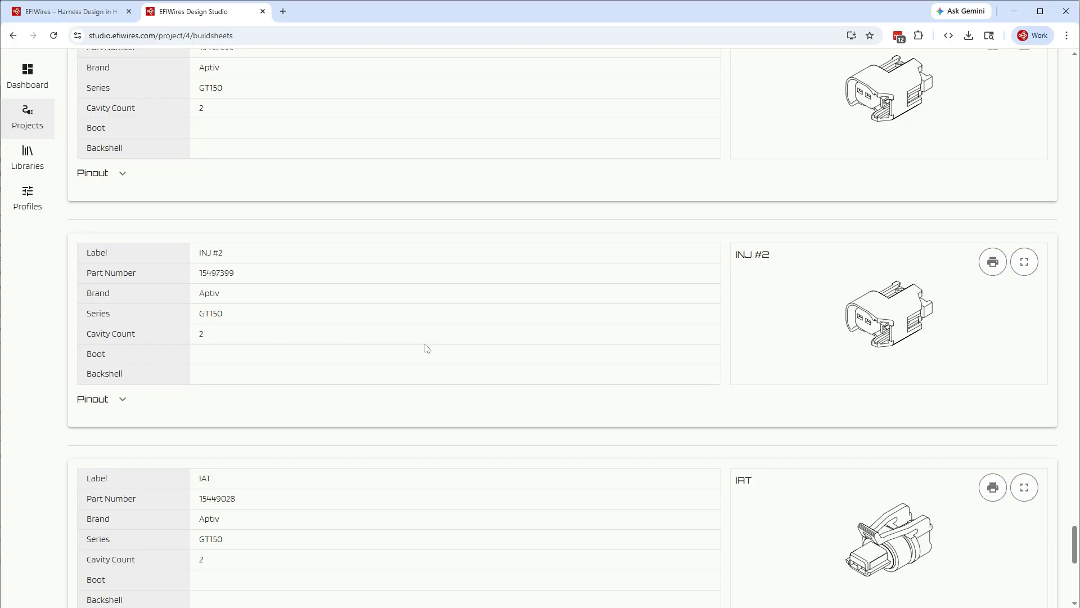
pyautogui.press('alt')
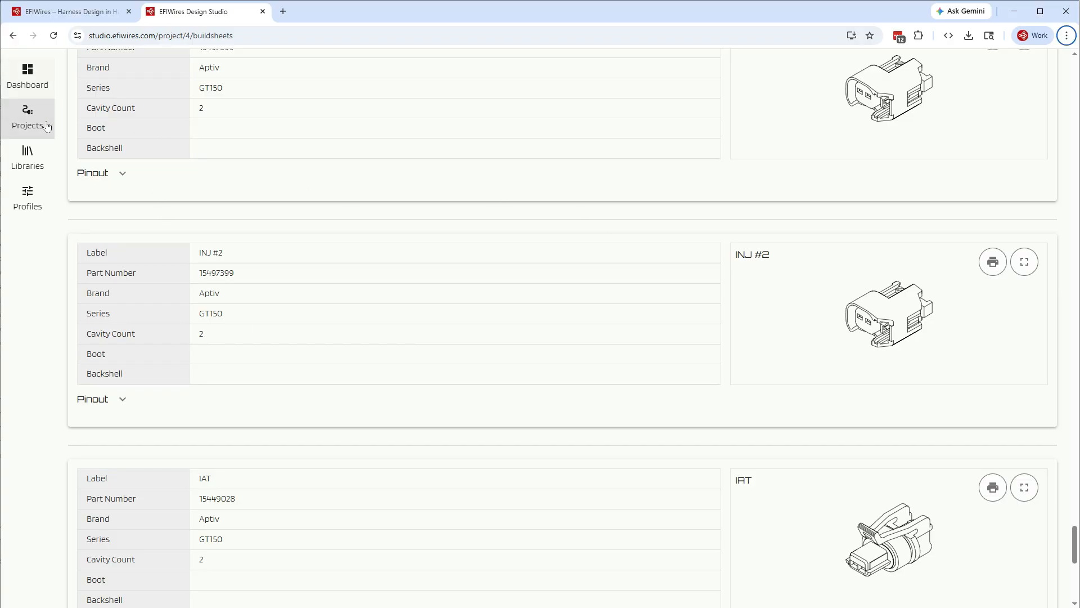
# Step: Return to My Starter Project's information page, inspect the project reset confirmation and cancel it
pyautogui.click(27, 118)
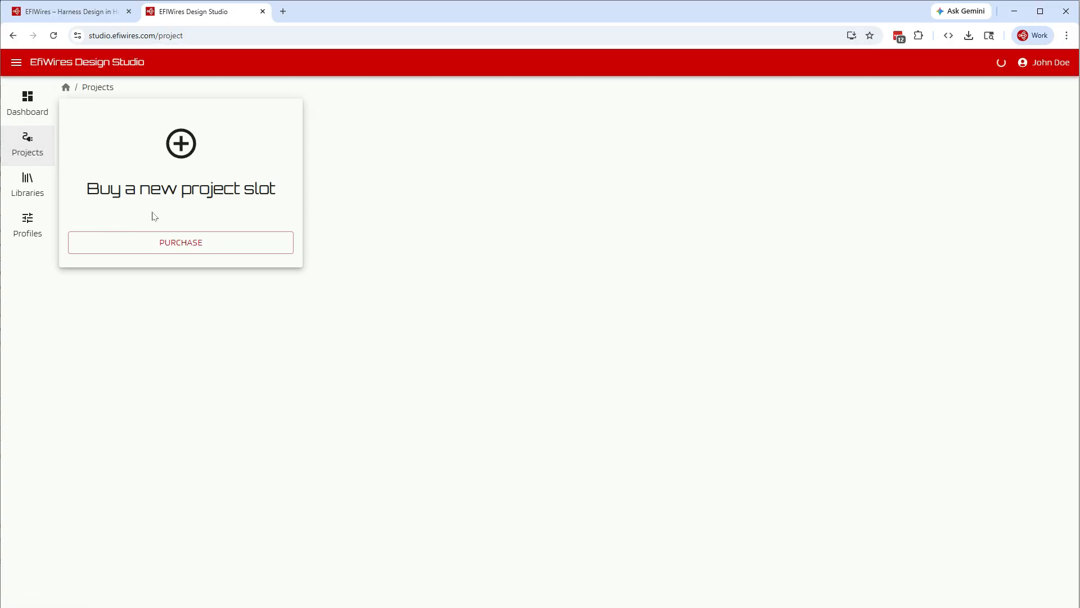
pyautogui.click(453, 249)
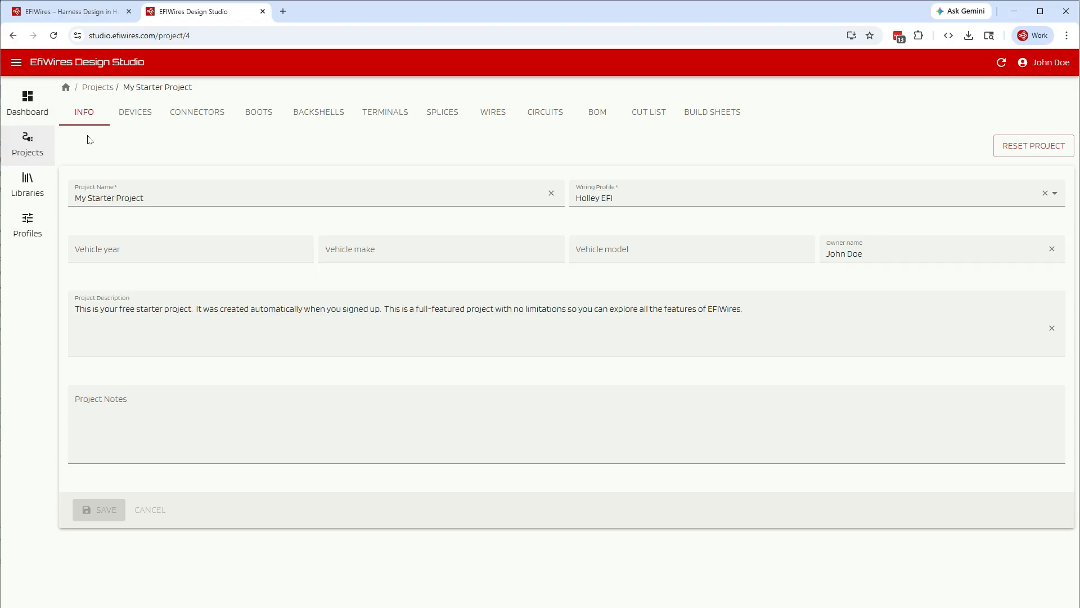
pyautogui.click(1042, 147)
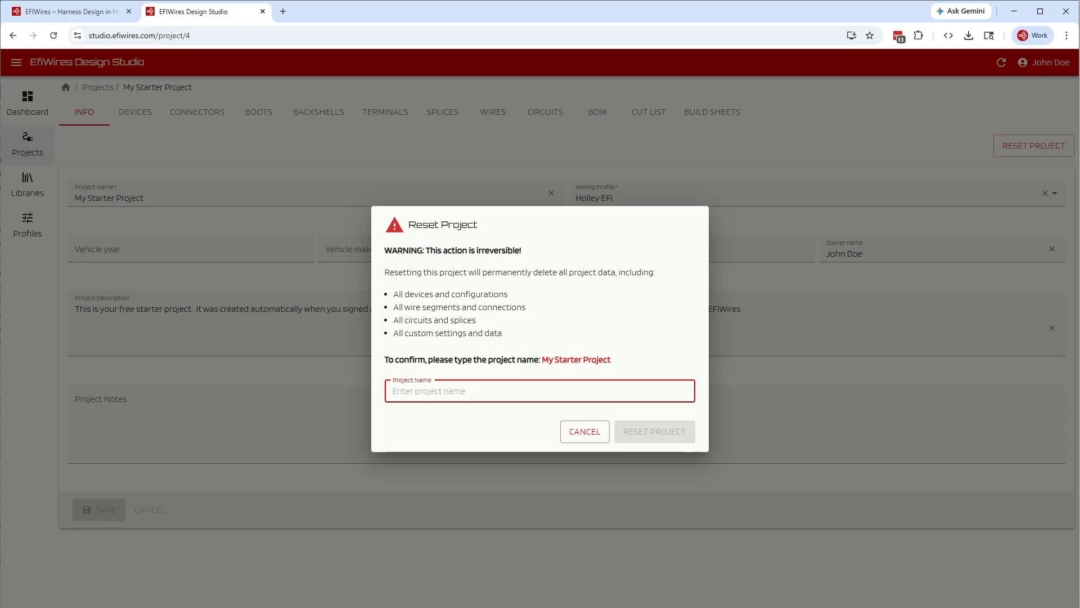
pyautogui.moveTo(541, 359); pyautogui.dragTo(611, 360)
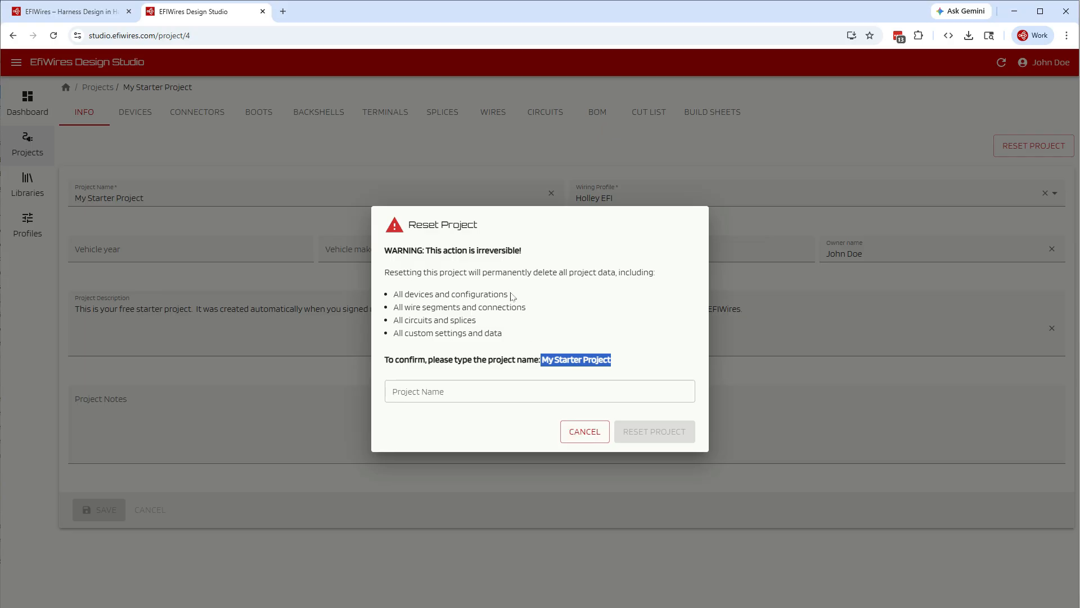
pyautogui.click(586, 432)
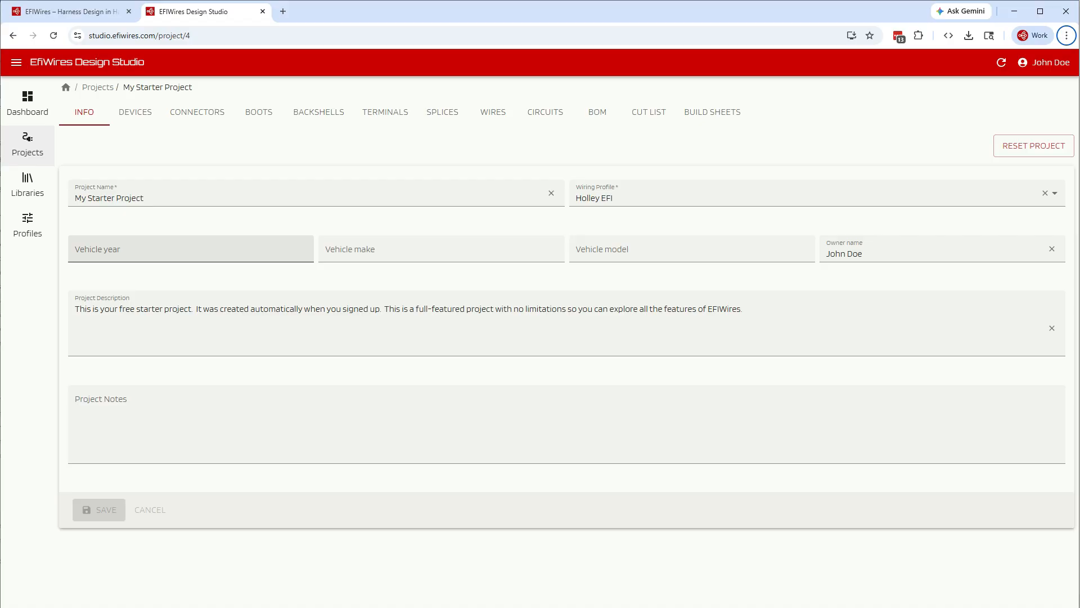
pyautogui.click(698, 309)
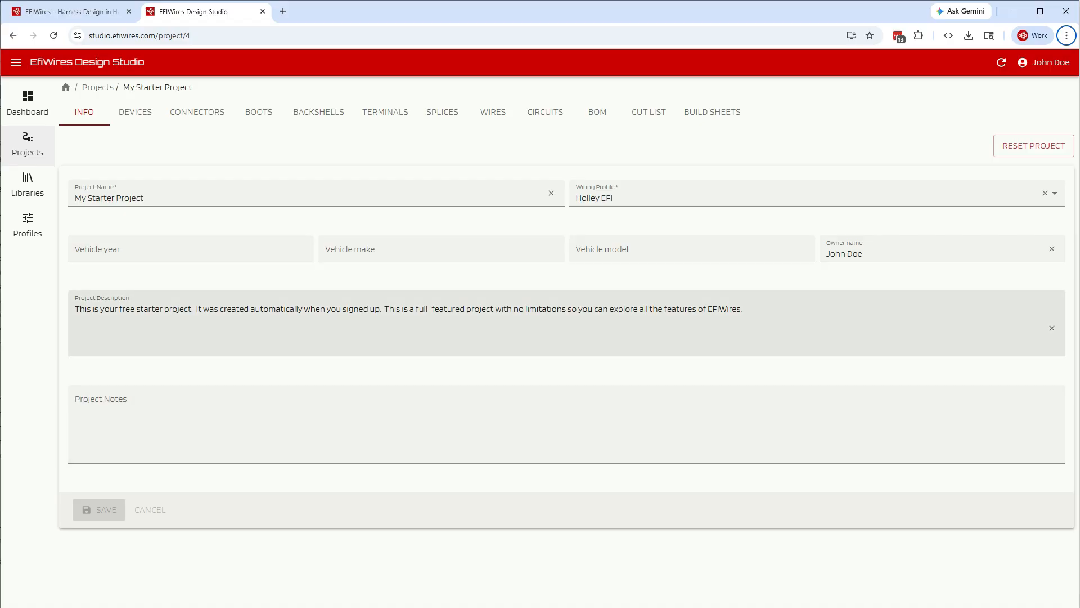